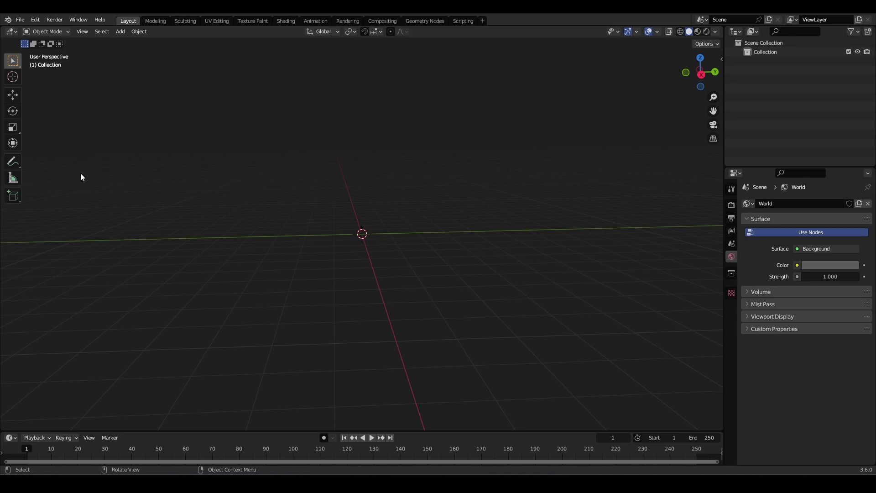
Step: Add a Sun light to the scene and set its strength to 10
left_click(120, 31)
mouse_move(141, 156)
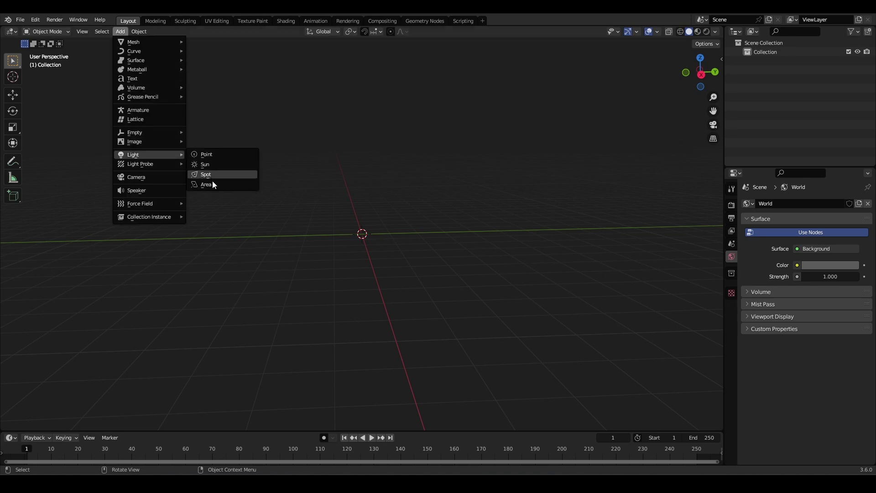
left_click(211, 164)
left_click(731, 328)
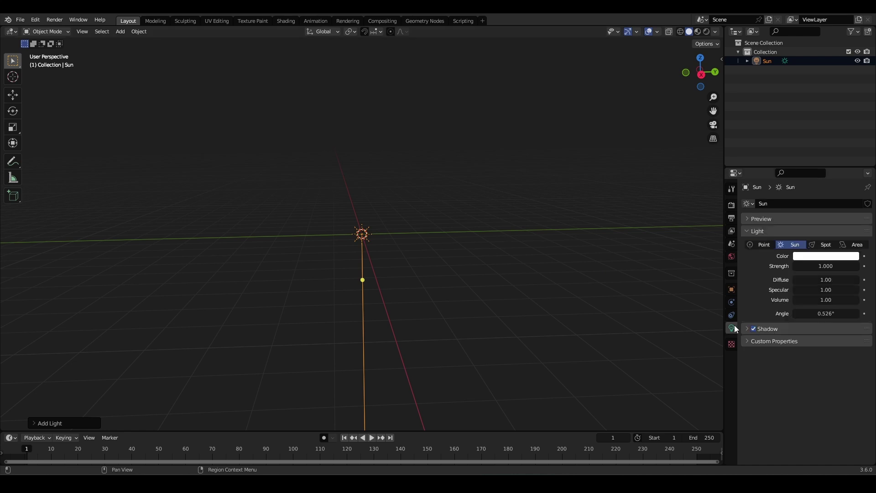
left_click(816, 267)
type("10")
key("Return")
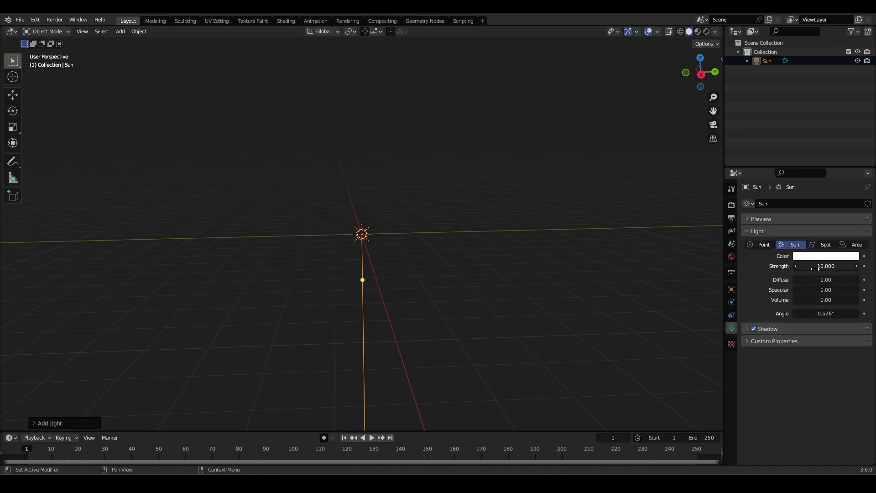
left_click(549, 273)
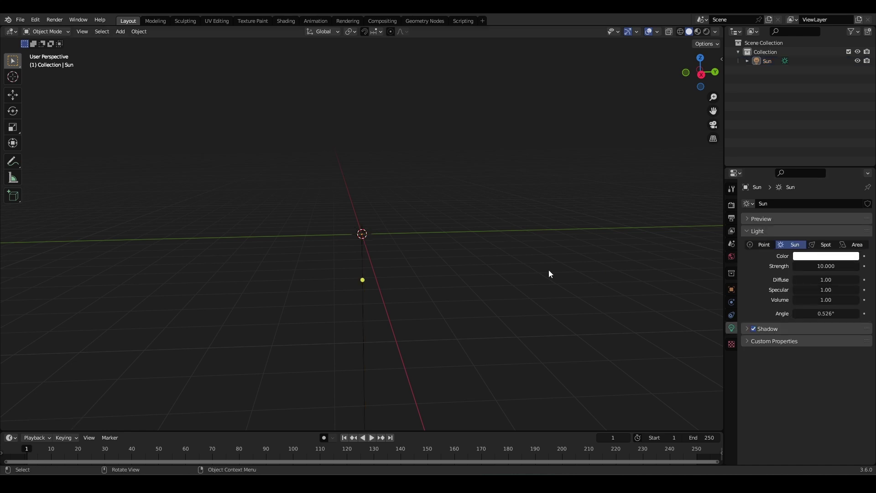
Step: Add a UV sphere at the world origin
left_click(120, 32)
mouse_move(139, 44)
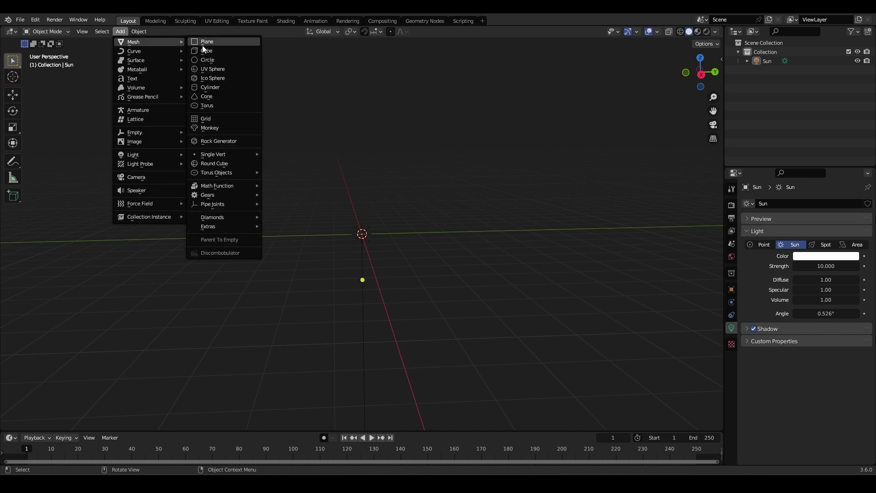
left_click(217, 70)
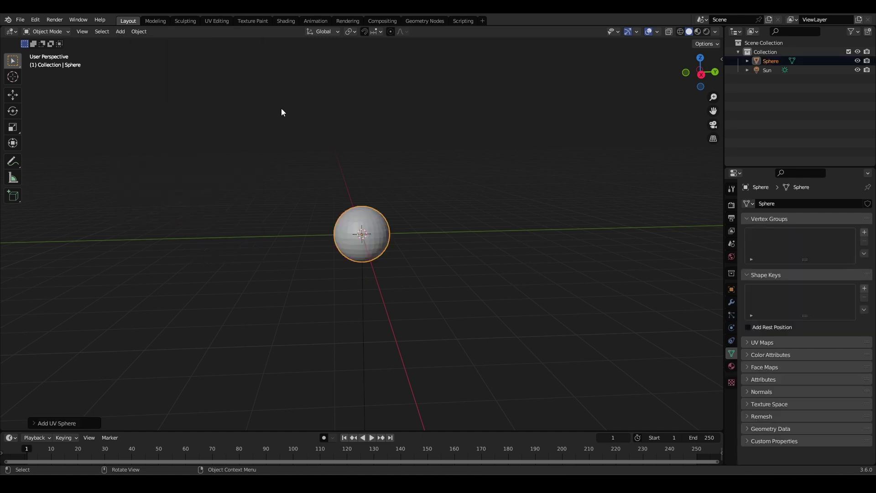
scroll(397, 237, "up", 6)
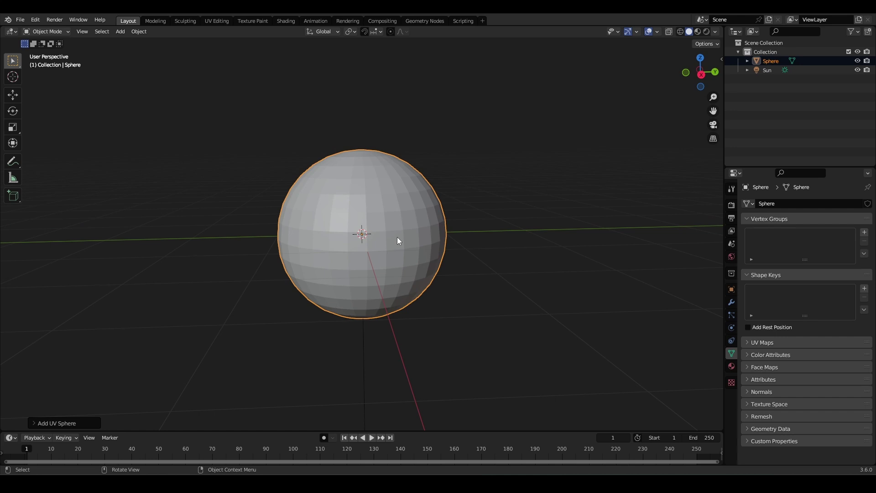
Step: Add a Subdivision Surface modifier to the sphere and shade it smooth
left_click(731, 302)
left_click(770, 203)
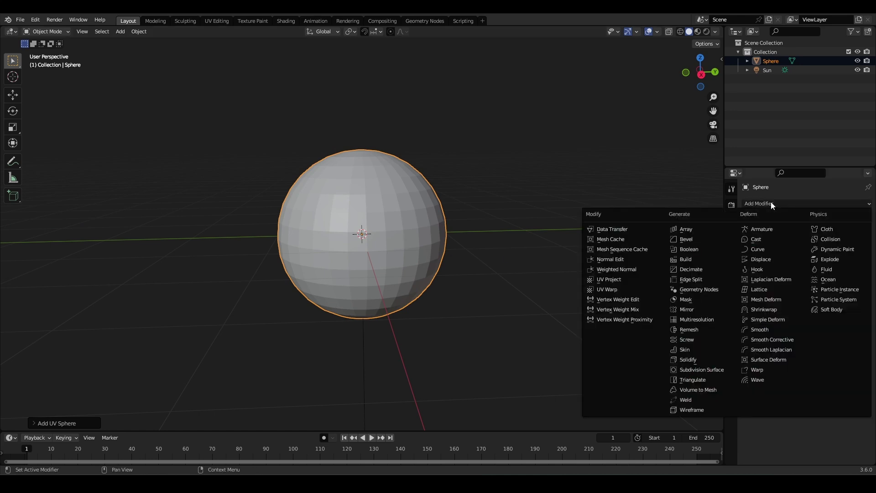
left_click(702, 369)
right_click(383, 217)
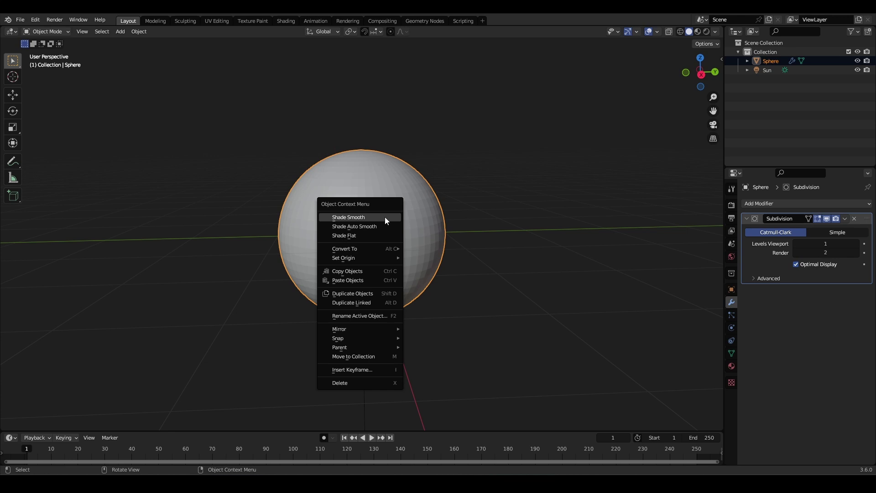
left_click(384, 217)
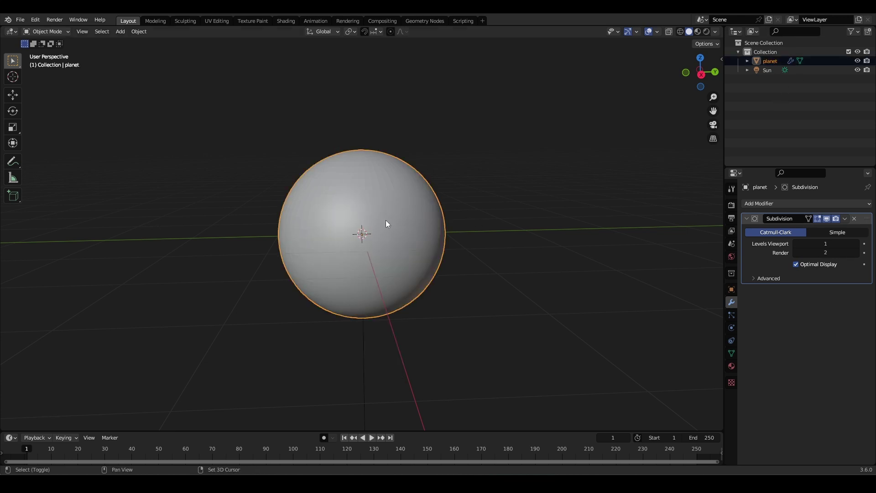
Step: Duplicate the planet sphere in place and rename the copy "atmosphere"
key("shift+d")
right_click(385, 220)
double_click(785, 71)
type("atmosphere")
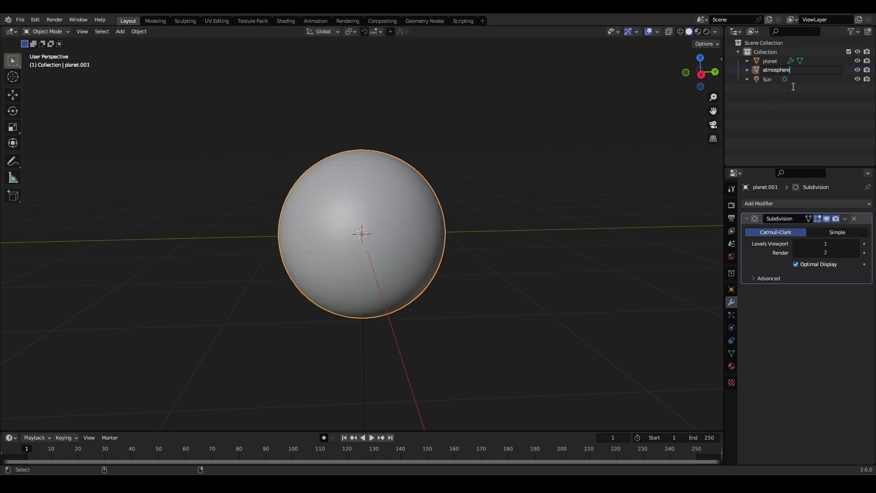
key("Return")
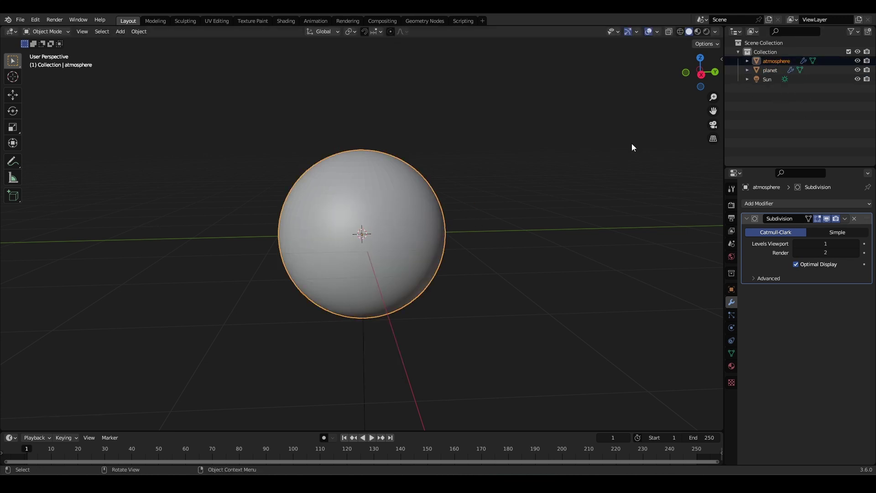
Step: Scale the atmosphere sphere up slightly beyond the planet, then hide it and make the planet the selected object
key("s")
left_click(438, 182)
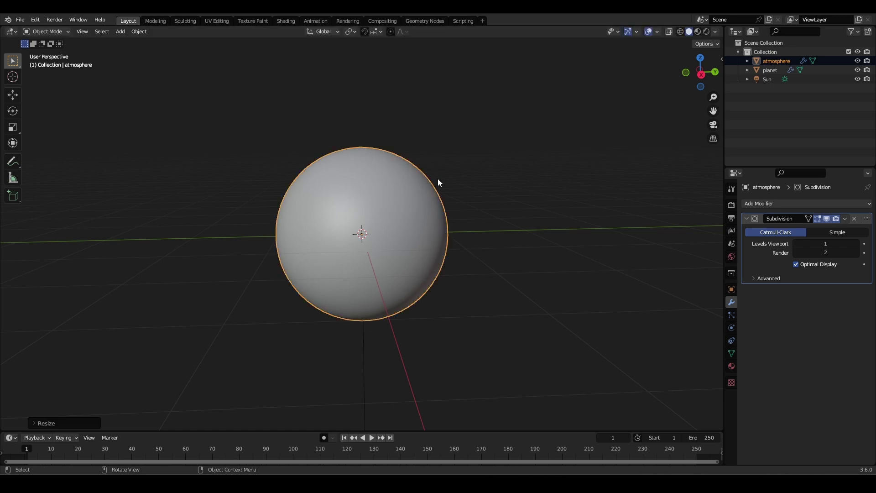
left_click(770, 70)
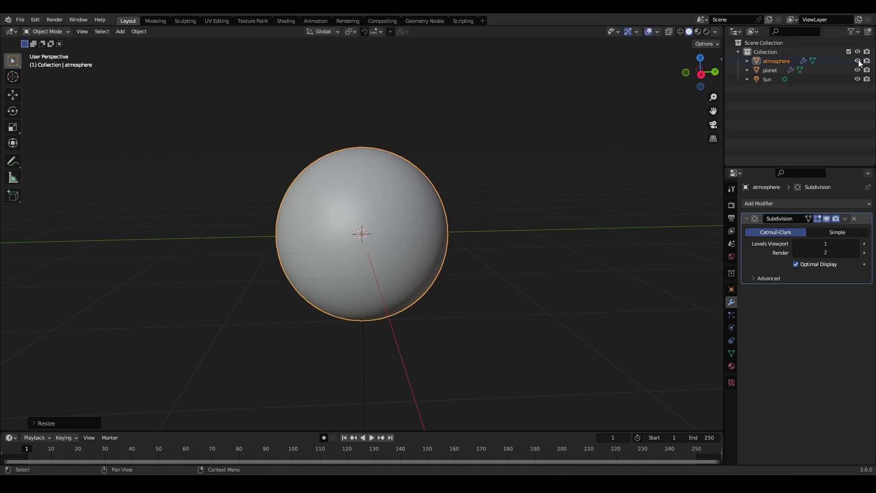
left_click(858, 61)
Step: Enable Bloom in the Eevee render settings and, in the Shading workspace, set the world background color to black
left_click(730, 205)
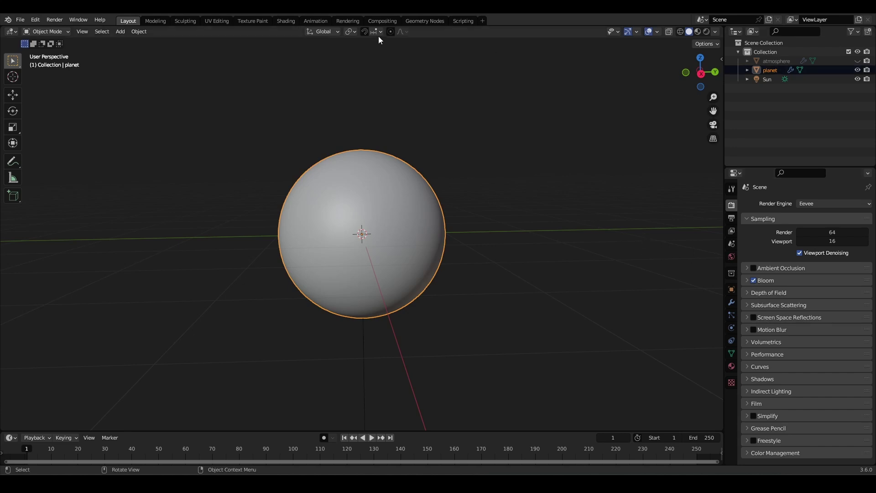
left_click(287, 21)
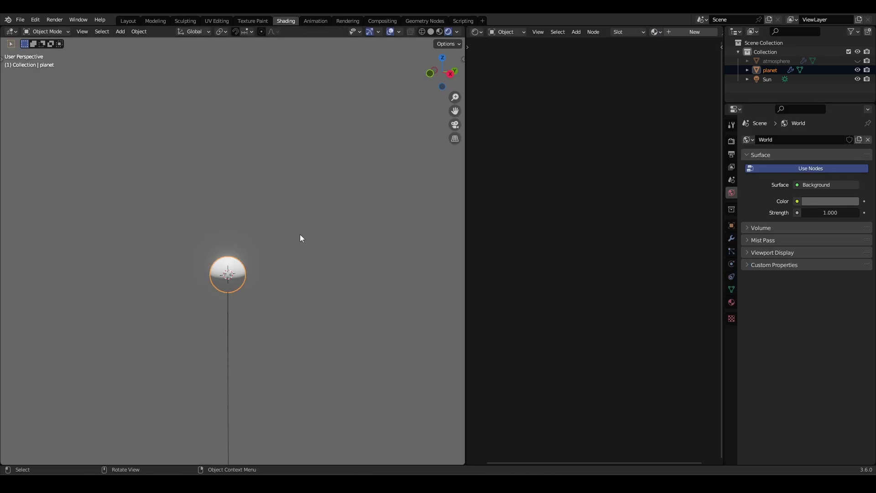
scroll(299, 241, "up", 5)
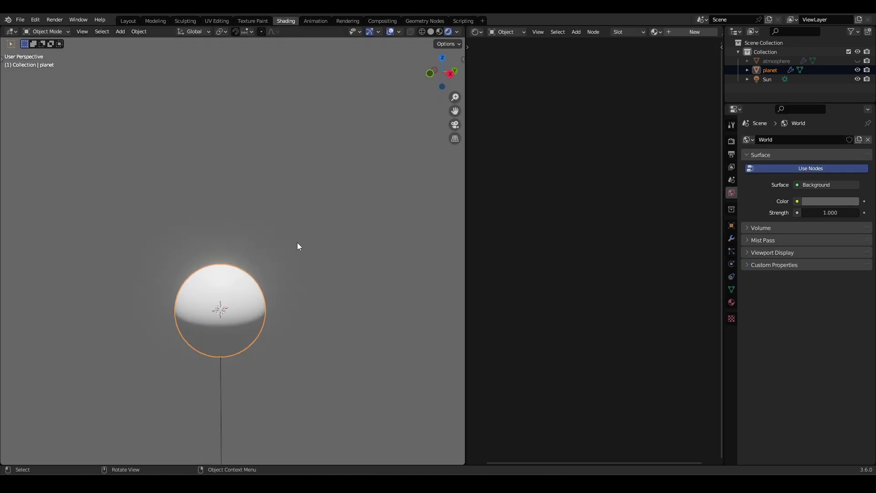
left_click(821, 201)
left_click_drag(852, 127, 852, 138)
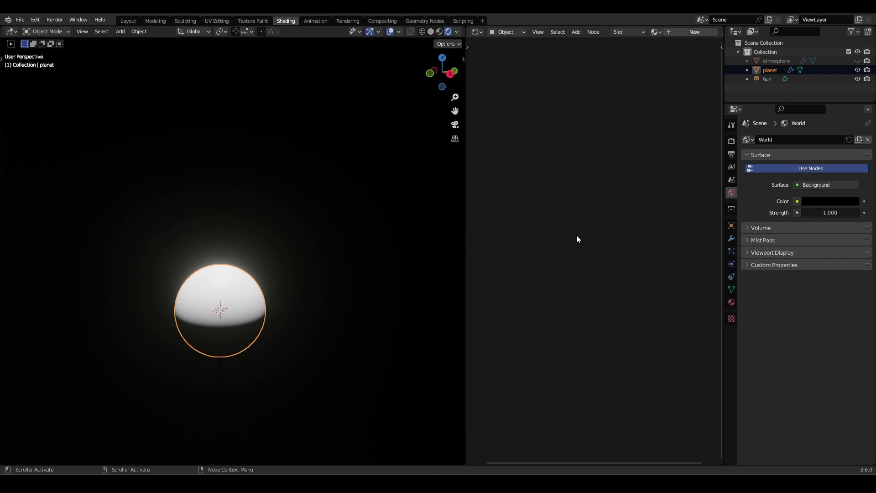
Step: Create a new material on the planet and widen the shader editor for working on its nodes
scroll(341, 267, "up", 4)
middle_click_drag(327, 305, 335, 217, "shift")
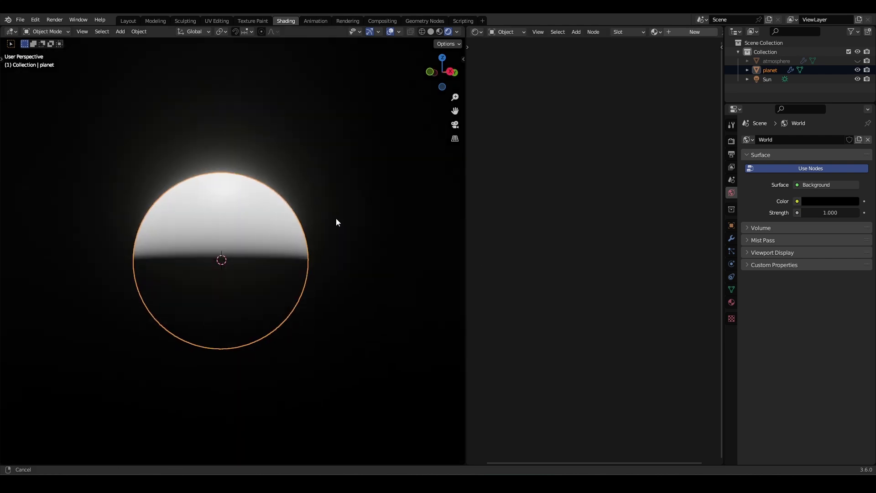
scroll(359, 248, "up", 3)
left_click(699, 32)
middle_click_drag(570, 274, 603, 210)
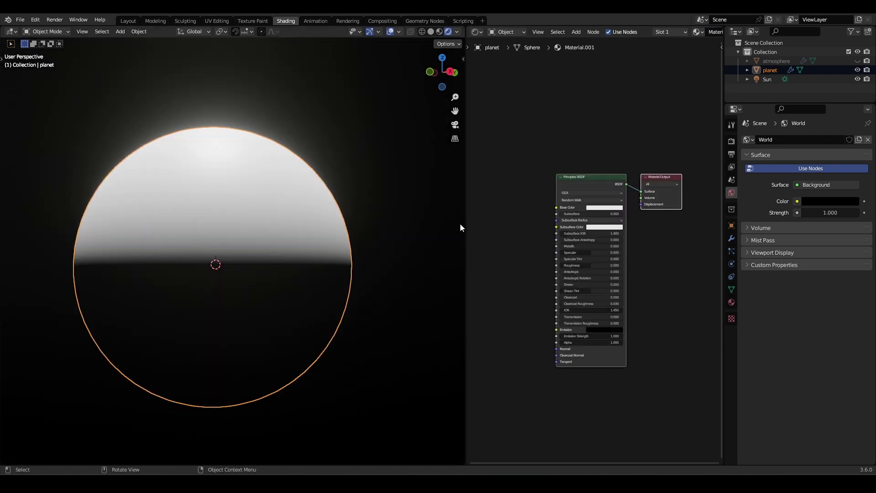
left_click_drag(465, 223, 429, 222)
scroll(527, 223, "up", 4)
middle_click_drag(529, 224, 577, 214)
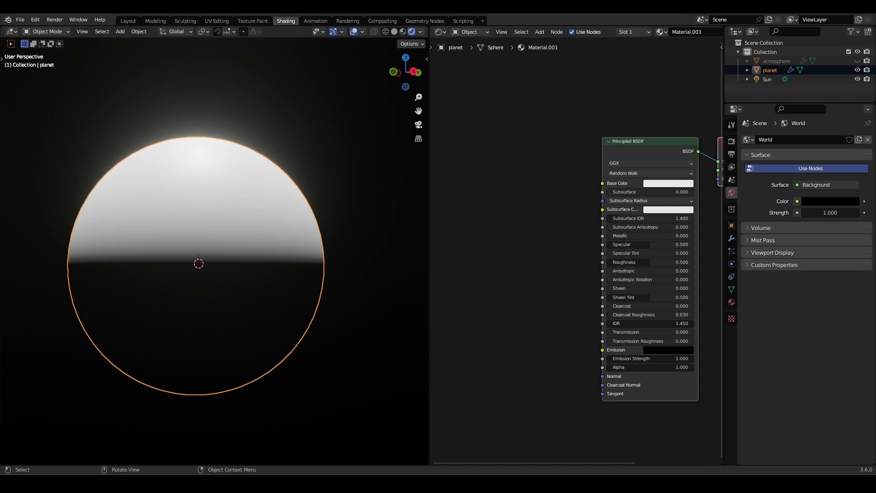
middle_click_drag(546, 142, 535, 137)
Step: Add a Musgrave Texture node of type Ridged Multifractal and connect its Height to the Principled BSDF's Base Color
left_click(539, 31)
type("mus")
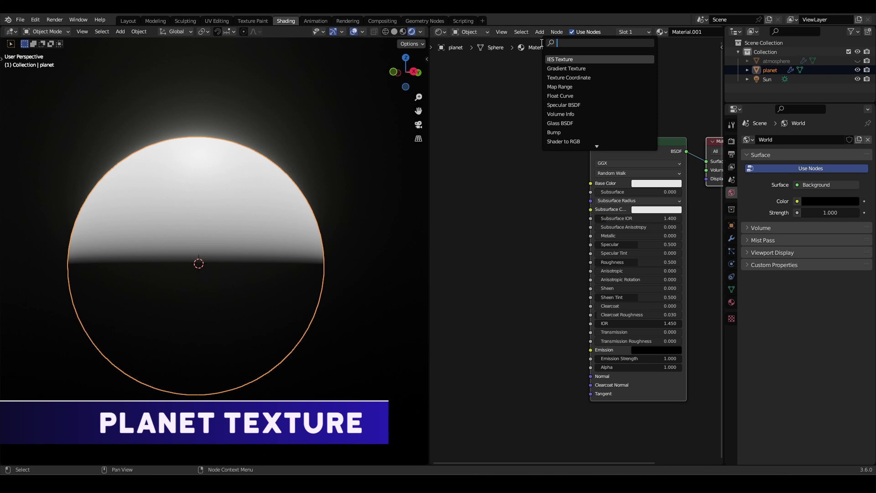
key("Return")
left_click(511, 239)
left_click(510, 234)
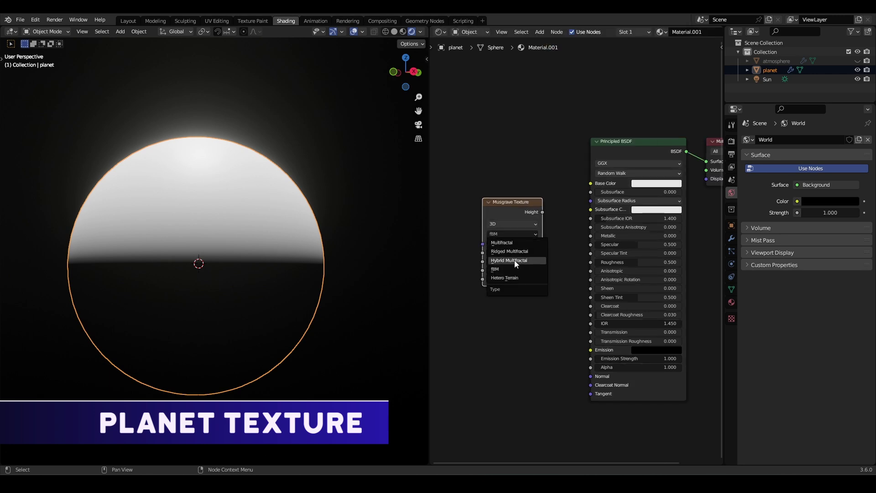
left_click(509, 251)
mouse_move(542, 212)
left_mouse_down()
mouse_move(593, 171)
mouse_move(590, 182)
left_mouse_up()
scroll(522, 198, "up", 1)
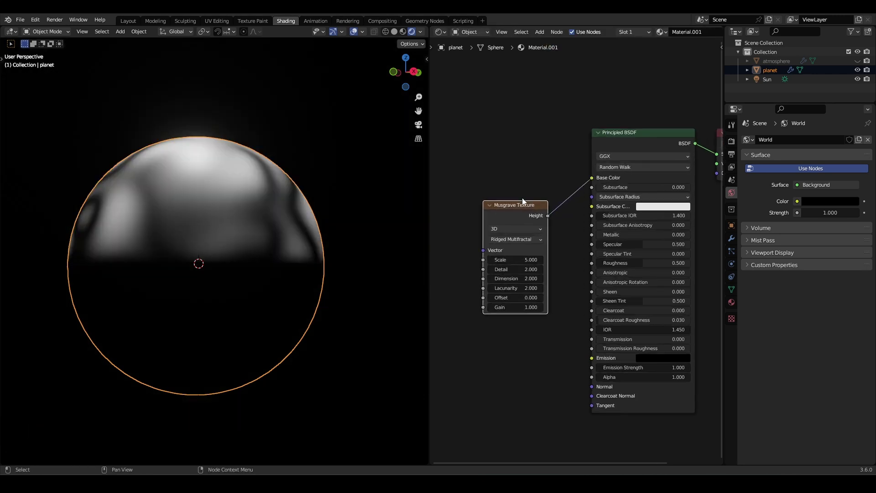
Step: Set the Musgrave Texture's Detail to 15, Dimension to 0.2 and Gain to 78.2
scroll(522, 198, "up", 2)
middle_click_drag(522, 198, 546, 174)
middle_click_drag(283, 213, 289, 232)
scroll(288, 232, "up", 1)
left_click_drag(538, 257, 598, 257)
double_click(552, 270)
type("0.")
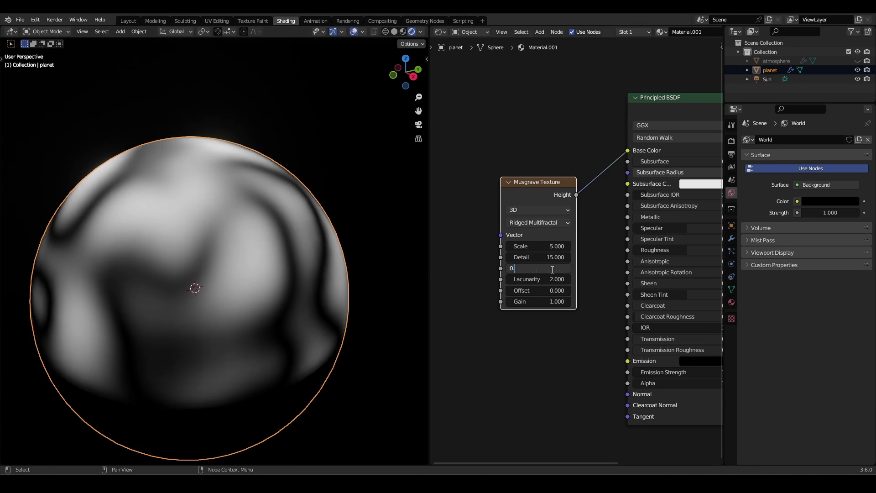
type("2")
key("Return")
left_click_drag(549, 303, 875, 303)
scroll(541, 313, "down", 1)
Step: Add Texture Coordinate and Mapping nodes feeding the Musgrave Texture's Vector, and space them out to its left
middle_click_drag(541, 313, 581, 338)
left_click_drag(589, 225, 580, 175)
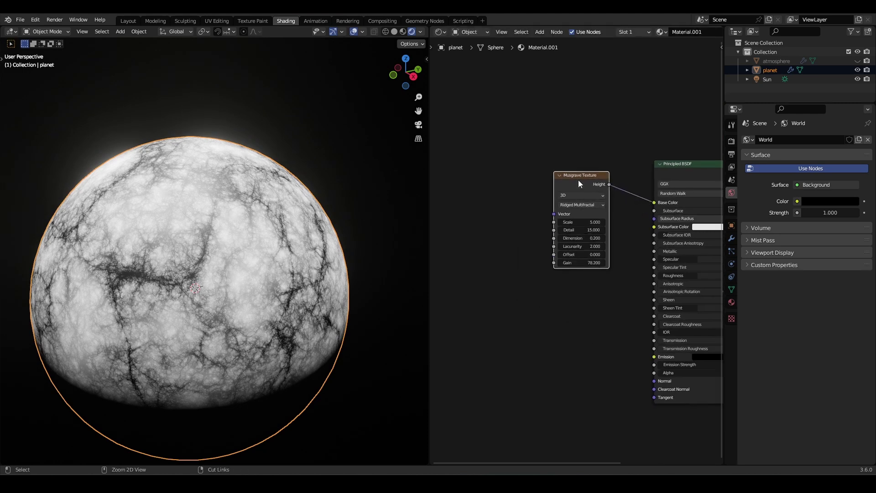
key("ctrl+t")
middle_click_drag(545, 193, 598, 198)
left_click_drag(475, 152, 563, 214)
left_click_drag(562, 196, 521, 184)
left_click(531, 156)
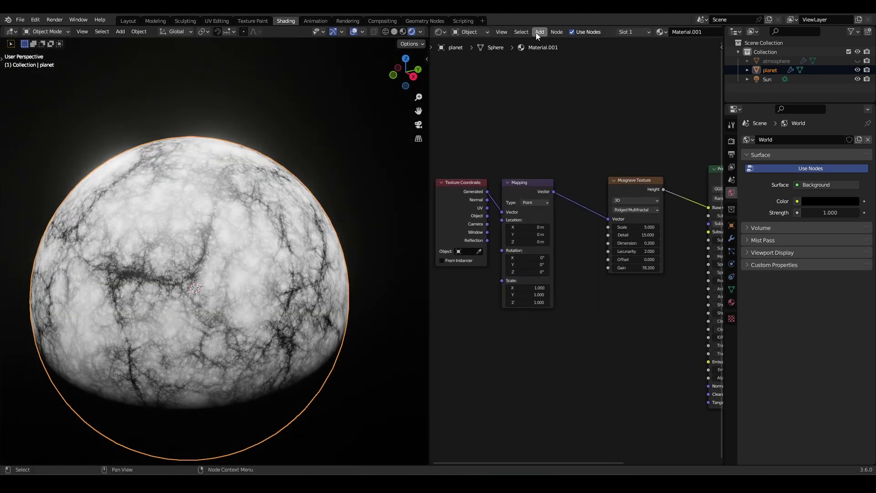
Step: Add a Mix Color node and move the Texture Coordinate and Mapping nodes apart to make room around it
left_click(539, 32)
left_click(544, 41)
type("mix c")
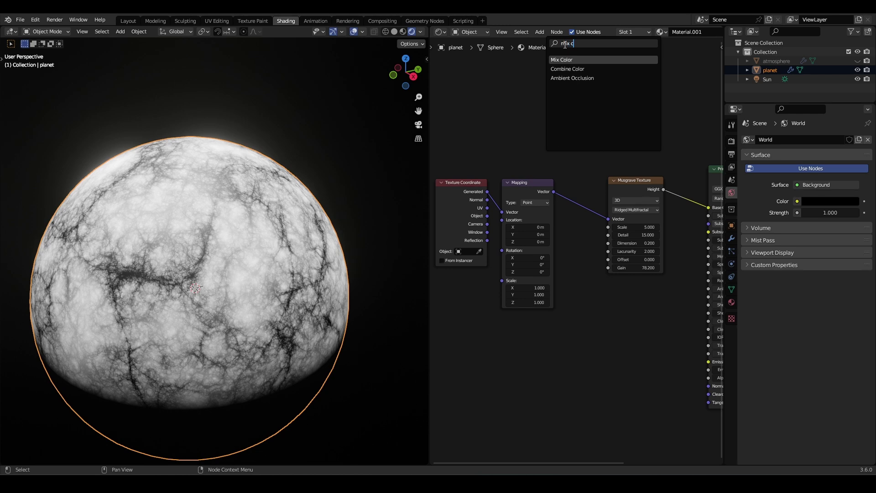
key("Return")
left_click(560, 287)
left_click_drag(457, 196, 423, 240)
left_click_drag(525, 180, 510, 125)
Step: Duplicate the Musgrave Texture, feed the copy's Vector from the Generated coordinates and connect its Height to the Mix node's A input
left_click(631, 186)
key("shift+d")
left_click(488, 298)
left_click_drag(452, 237, 483, 323)
left_click_drag(533, 293, 554, 393)
Step: Connect the Mapping vector to the Mix node's B input and the Mix result to the original Musgrave Texture's Vector
left_click_drag(573, 335, 606, 288)
left_click_drag(545, 136, 593, 351)
left_click_drag(618, 288, 619, 218)
middle_click_drag(655, 208, 567, 222)
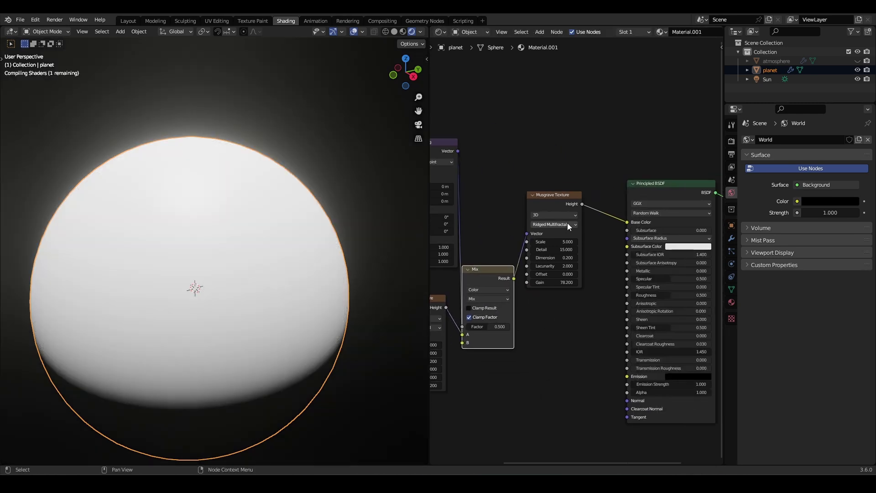
Step: Rearrange the Texture Coordinate, Mapping, Mix and both Musgrave Texture nodes into a tidy left-to-right layout
left_click_drag(561, 202, 576, 209)
left_click_drag(481, 278, 494, 224)
middle_click_drag(510, 281, 659, 264)
left_click_drag(496, 224, 460, 217)
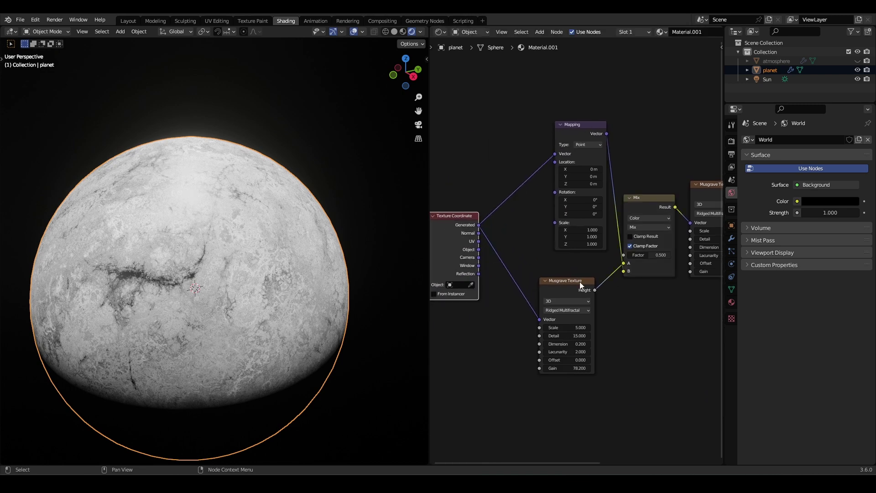
left_click_drag(580, 281, 552, 271)
left_click_drag(582, 126, 540, 139)
scroll(571, 248, "up", 2)
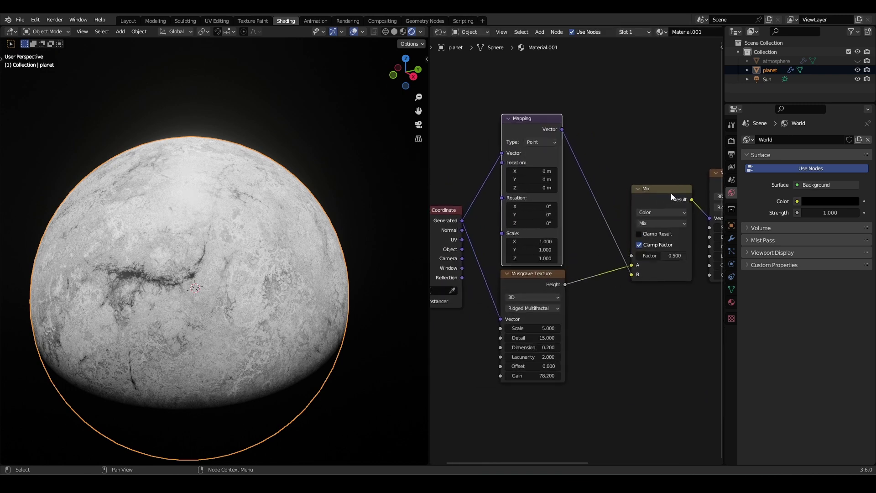
left_click_drag(655, 192, 625, 204)
Step: Try the Mix node's Factor at 0, then set it to about 0.87
middle_click_drag(624, 243, 587, 241)
left_click_drag(596, 263, 568, 263)
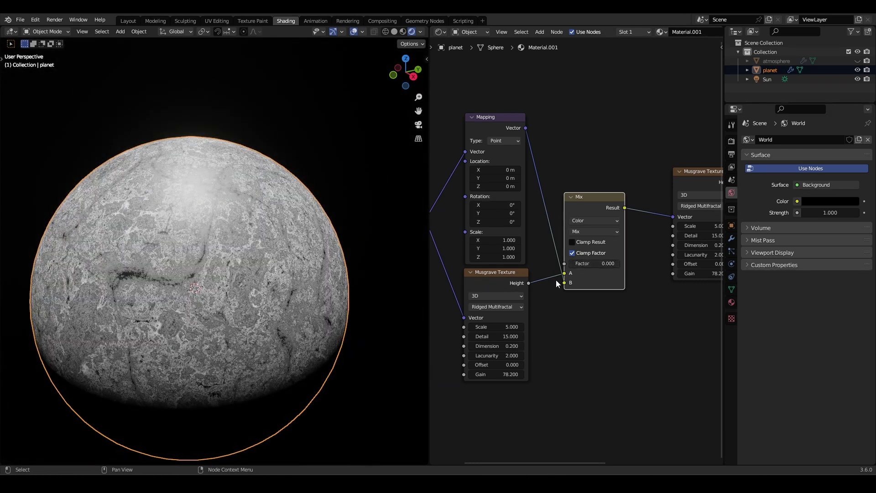
middle_click_drag(595, 276, 644, 272)
left_click_drag(557, 277, 558, 281)
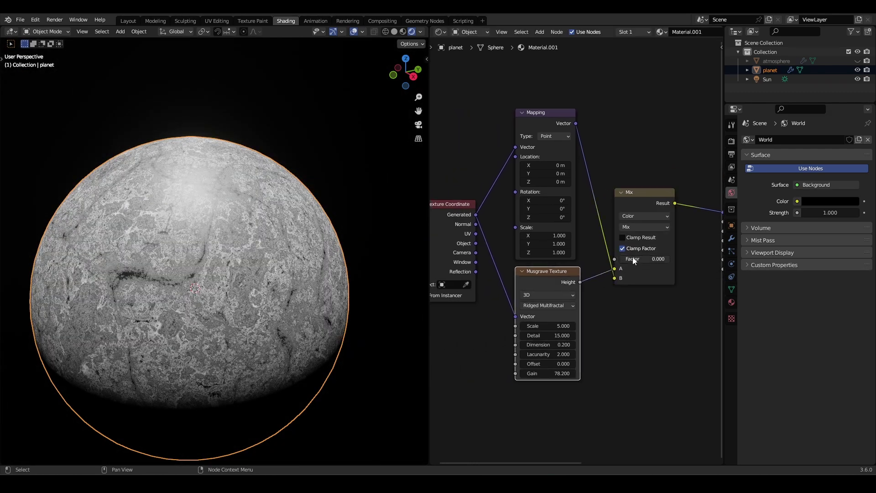
left_click_drag(632, 260, 674, 260)
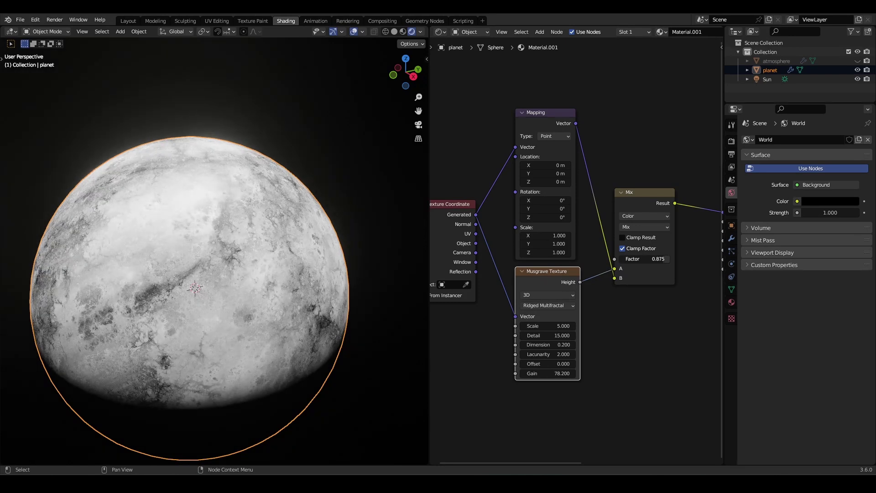
mouse_move(387, 284)
middle_mouse_down()
mouse_move(360, 287)
mouse_move(371, 287)
middle_mouse_up()
middle_click_drag(646, 301, 535, 336)
left_click_drag(642, 256, 637, 256)
Step: Lower the Scale of the duplicated Musgrave Texture that feeds the Mix node
middle_click_drag(555, 334, 622, 314)
left_click_drag(503, 340, 479, 340)
mouse_move(275, 326)
middle_mouse_down()
mouse_move(296, 330)
mouse_move(275, 313)
middle_mouse_up()
scroll(601, 321, "down", 4)
Step: Move the texture nodes away from the Principled BSDF to leave space between them
middle_click_drag(624, 310, 615, 340)
scroll(580, 346, "down", 6)
left_click_drag(619, 338, 484, 242)
left_click_drag(614, 231, 548, 247)
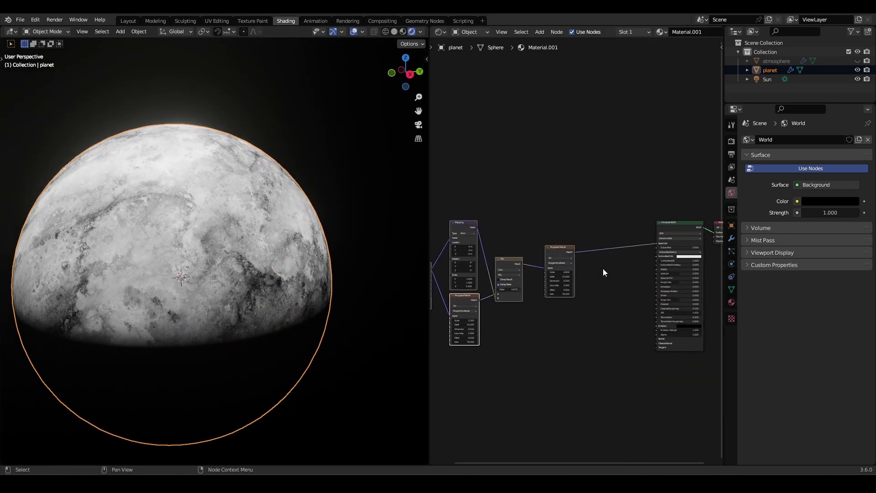
Step: Insert a Color Ramp node between the final Musgrave Texture's Height and the Principled BSDF's Base Color
scroll(577, 260, "up", 10)
middle_click_drag(671, 291, 592, 287)
key("shift+a")
left_click(592, 287)
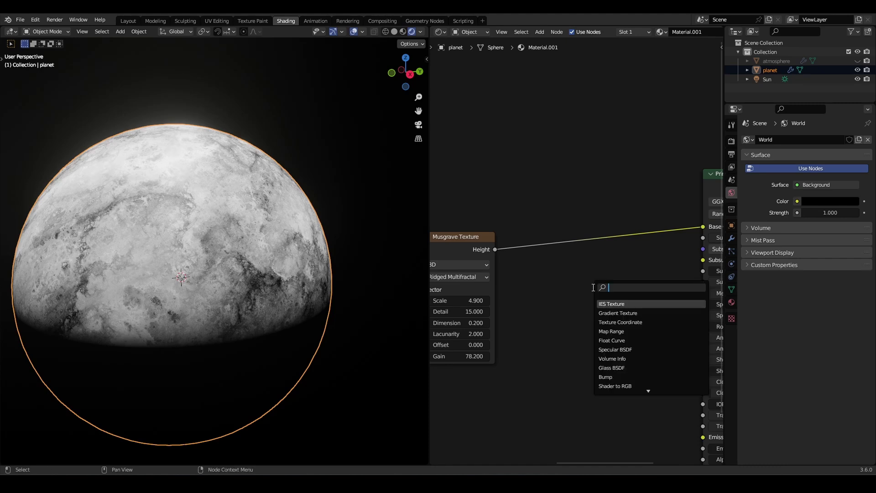
type("ramp")
key("Return")
left_click(584, 224)
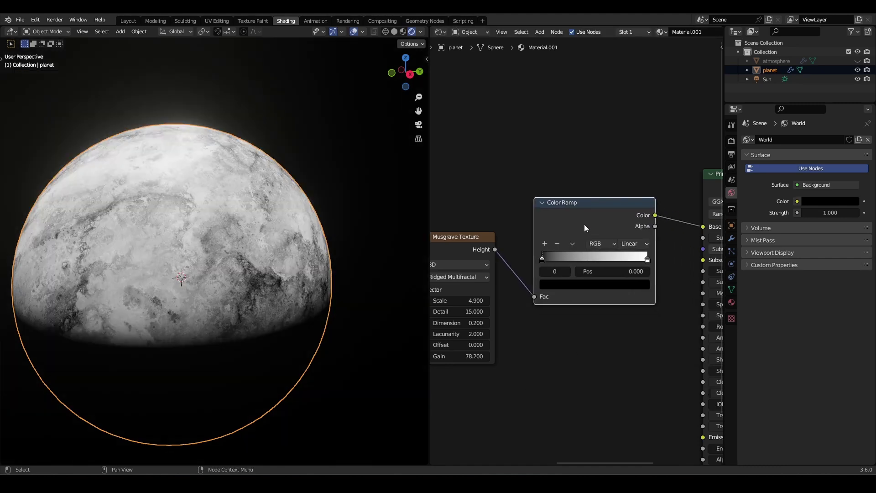
left_click_drag(584, 224, 584, 232)
Step: Move the Color Ramp's black stop to about 0.268 to deepen the dark areas
left_click_drag(541, 267, 574, 270)
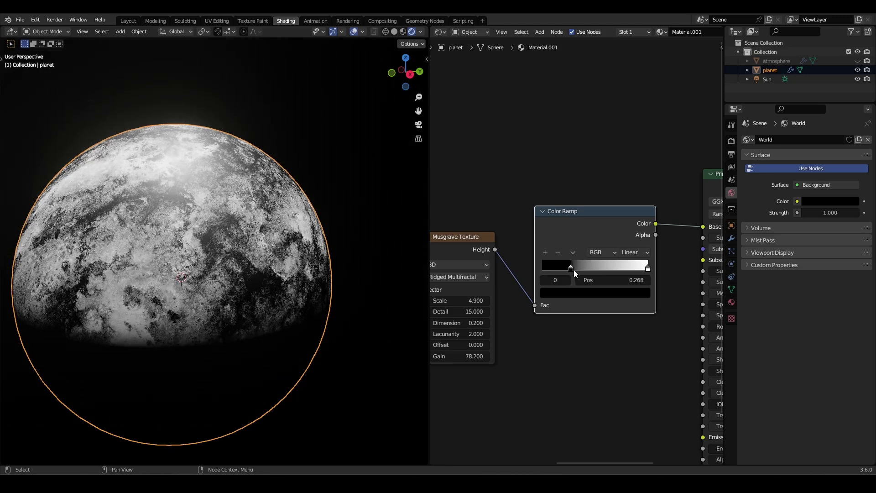
middle_click_drag(718, 338, 604, 313)
middle_click_drag(526, 318, 599, 327)
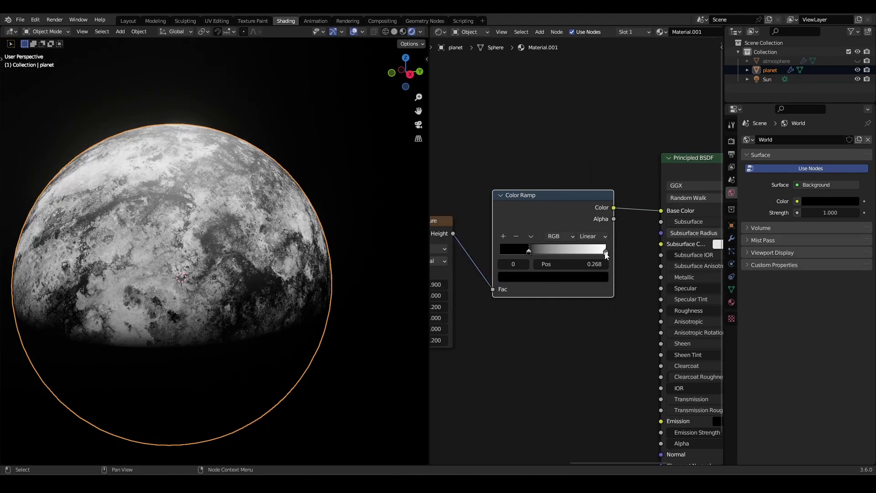
Step: Recolour the Color Ramp's white stop pale green, hue about 0.347 and saturation about 0.408, and darken it slightly
left_click(606, 252)
left_click(545, 277)
left_click_drag(542, 163, 533, 164)
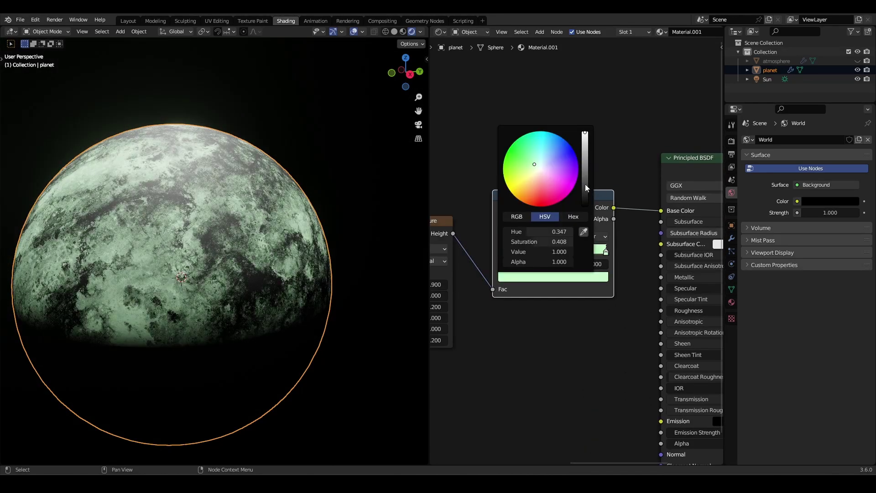
mouse_move(585, 184)
left_mouse_down()
mouse_move(585, 166)
mouse_move(585, 194)
left_mouse_up()
Step: Add a middle stop to the Color Ramp and recolour the black stop dark teal-blue
left_click(503, 235)
left_click(529, 253)
left_click(543, 279)
left_click_drag(550, 160, 547, 149)
Step: Place the Color Ramp's middle stop at about 0.630 and recolour it muted olive-brown
left_click(568, 251)
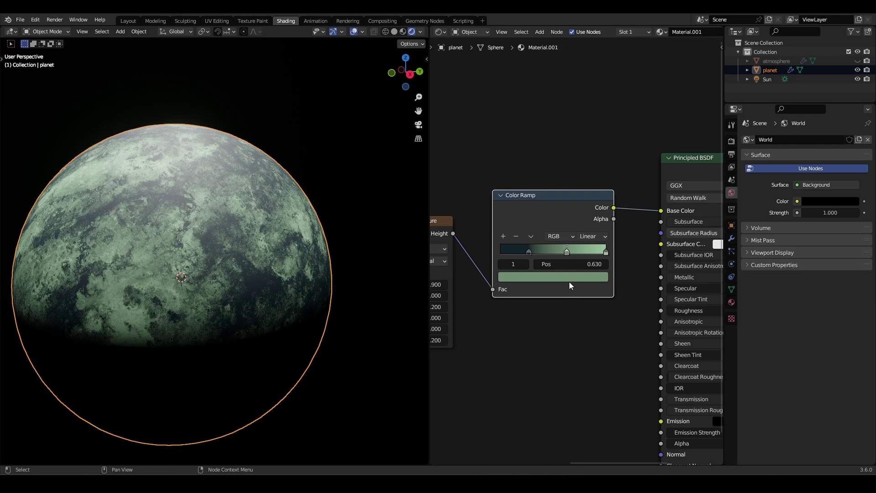
left_click(574, 277)
mouse_move(585, 166)
left_mouse_down()
mouse_move(585, 185)
mouse_move(533, 183)
left_mouse_up()
left_click_drag(586, 182, 585, 174)
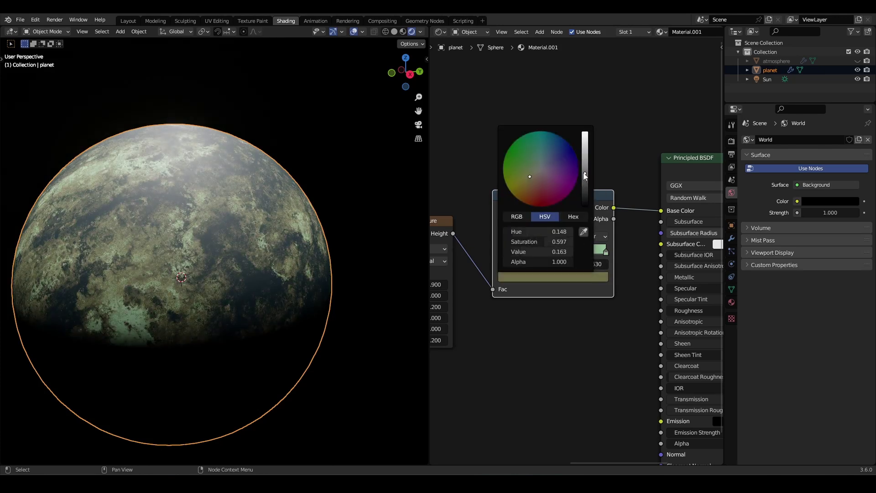
left_click(615, 175)
Step: Add a fourth stop to the Color Ramp and recolour the last stop, at about 0.994, dark green
left_click(503, 236)
left_click_drag(550, 252, 571, 249)
left_click(592, 251)
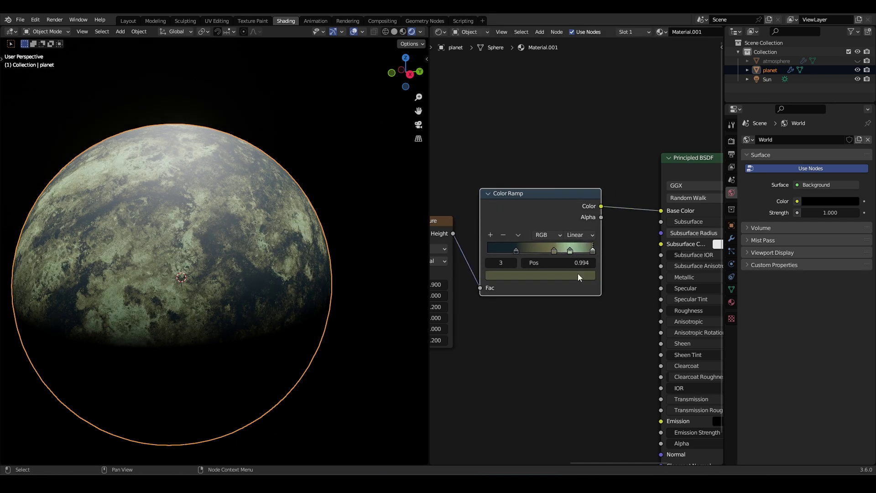
left_click(578, 274)
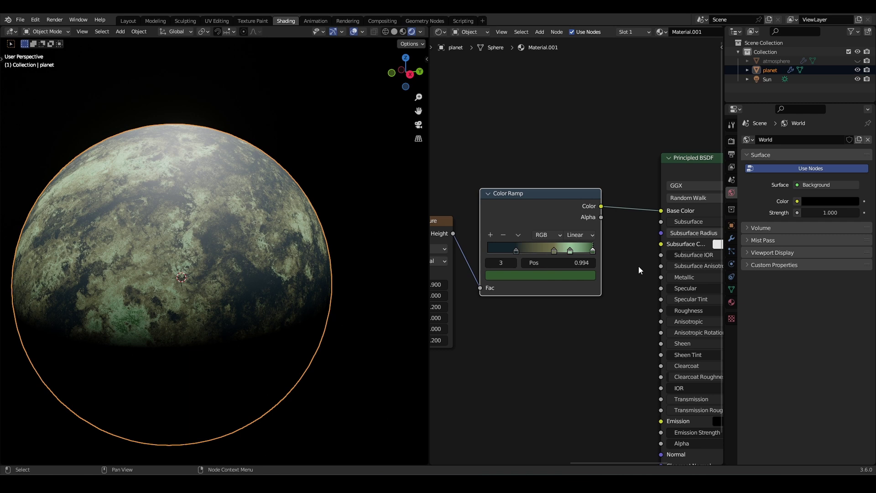
Step: Rearrange the Color Ramp stops so pale green follows the dark blue and olive comes last
left_click_drag(583, 249, 516, 246)
left_click(566, 251)
middle_click_drag(355, 287, 236, 286)
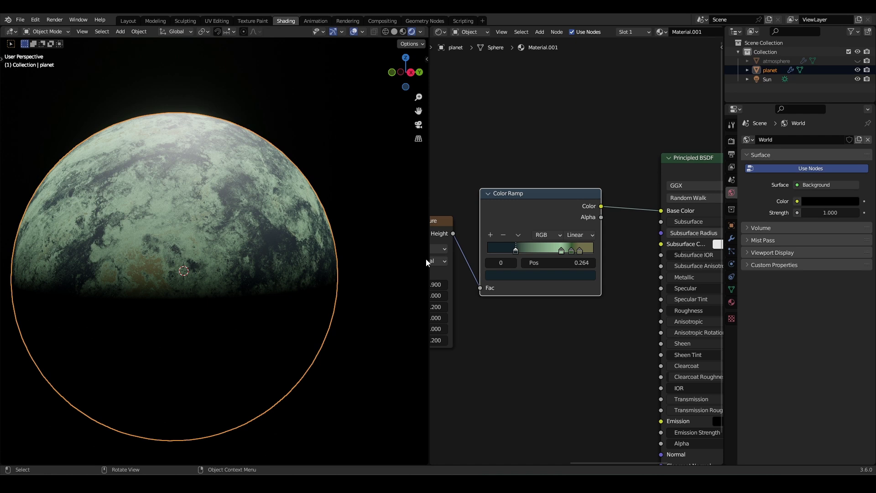
middle_click_drag(518, 276, 587, 279)
left_click_drag(632, 251, 670, 250)
Step: Raise the Scale of the final Musgrave Texture, which feeds the Color Ramp, to 6.2
middle_click_drag(438, 359, 535, 343)
mouse_move(610, 265)
left_mouse_down()
mouse_move(625, 265)
mouse_move(616, 265)
left_mouse_up()
middle_click_drag(373, 279, 351, 289)
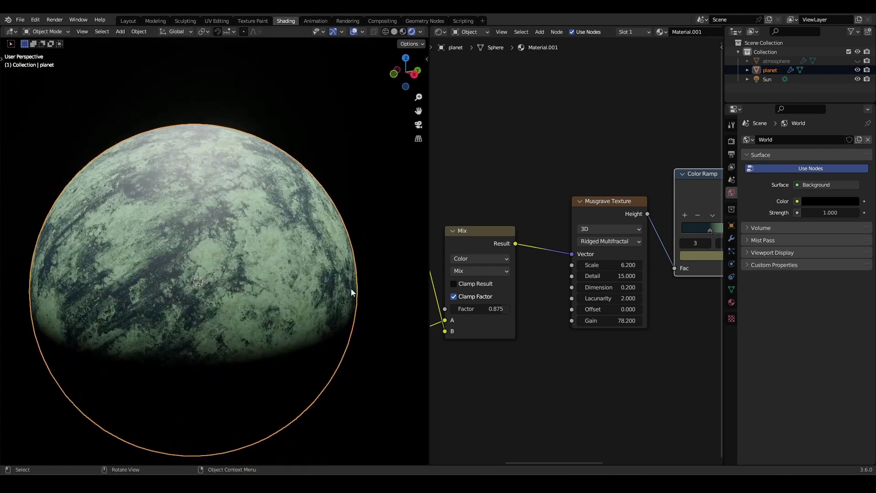
Step: Try a Mix node Factor of 0.75, then set it to 0.5
middle_click_drag(482, 311, 493, 304)
mouse_move(490, 301)
left_mouse_down()
mouse_move(465, 300)
mouse_move(515, 301)
mouse_move(488, 300)
left_mouse_up()
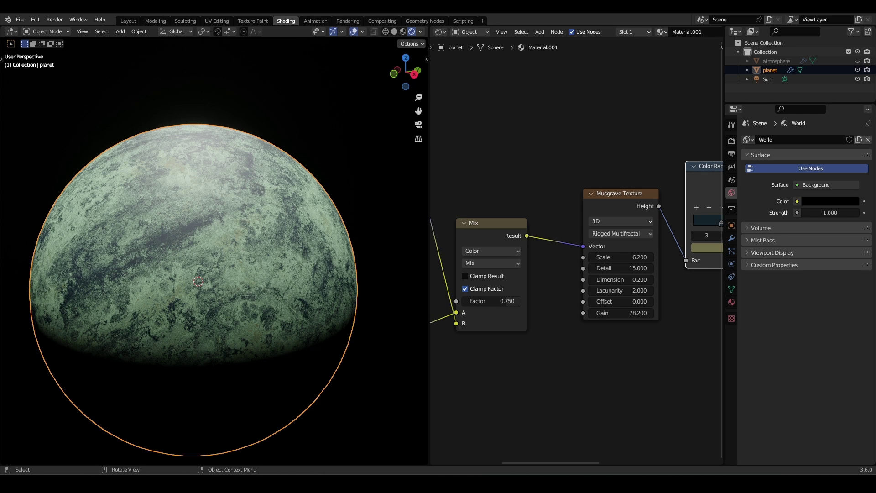
middle_click_drag(534, 320, 559, 323)
double_click(541, 303)
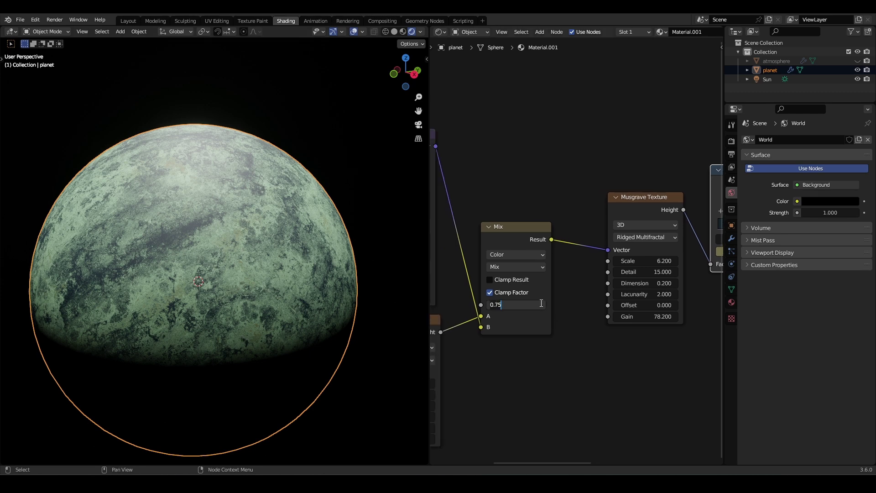
type("0.5")
key("Return")
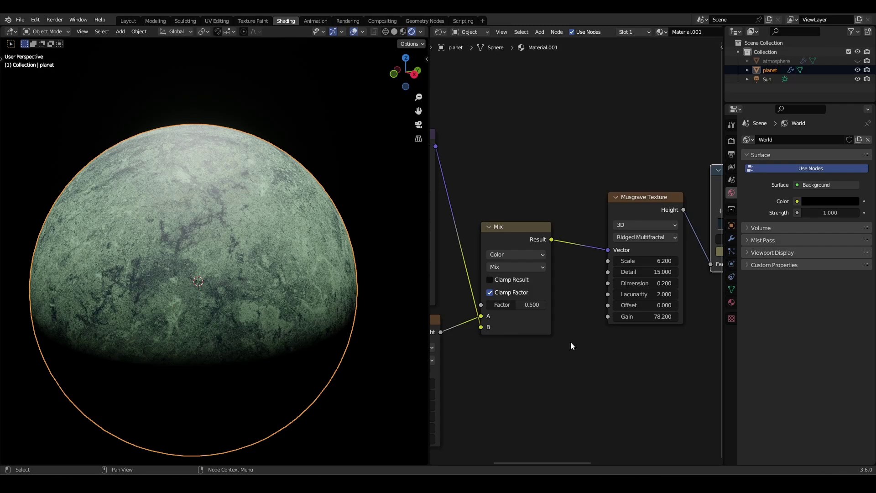
Step: Move the Color Ramp's coloured stops closer together, placing the last olive stop at about 0.745
mouse_move(303, 314)
middle_mouse_down()
mouse_move(277, 319)
mouse_move(291, 320)
middle_mouse_up()
middle_click_drag(652, 305, 497, 340)
mouse_move(589, 262)
left_mouse_down()
mouse_move(653, 264)
mouse_move(614, 262)
mouse_move(642, 260)
mouse_move(632, 261)
left_mouse_up()
left_click_drag(665, 263, 638, 262)
scroll(305, 289, "up", 1)
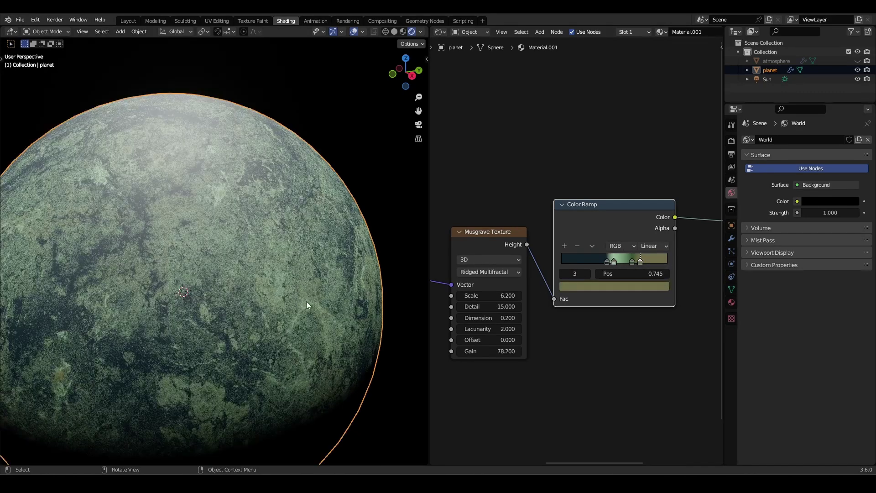
Step: Recolour the Color Ramp's pale green stop at 0.495 to light blue
scroll(306, 301, "up", 1)
left_click(615, 263)
left_click(614, 286)
left_click_drag(626, 212, 605, 168)
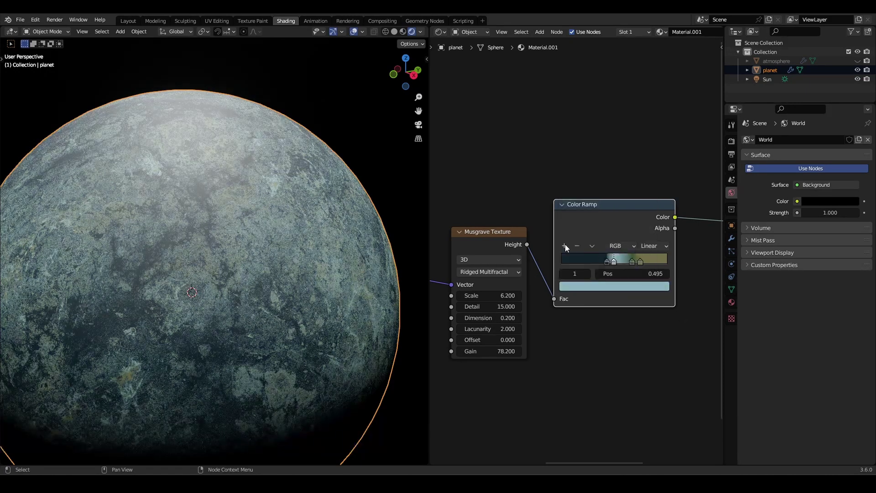
Step: Add a Color Ramp stop at about 0.593 and colour it sandy yellow, hue about 0.123 and saturation about 0.674
left_click(565, 247)
left_click_drag(618, 260, 625, 261)
left_click(625, 286)
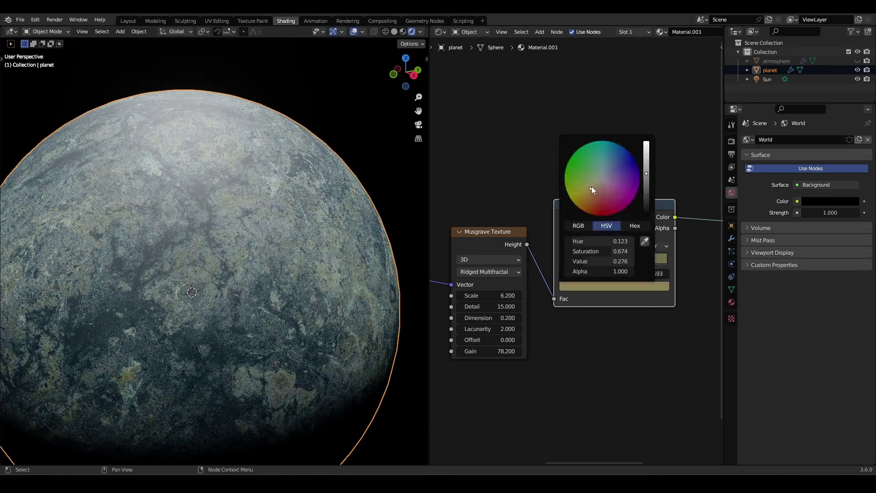
scroll(295, 294, "down", 5)
scroll(334, 306, "up", 4)
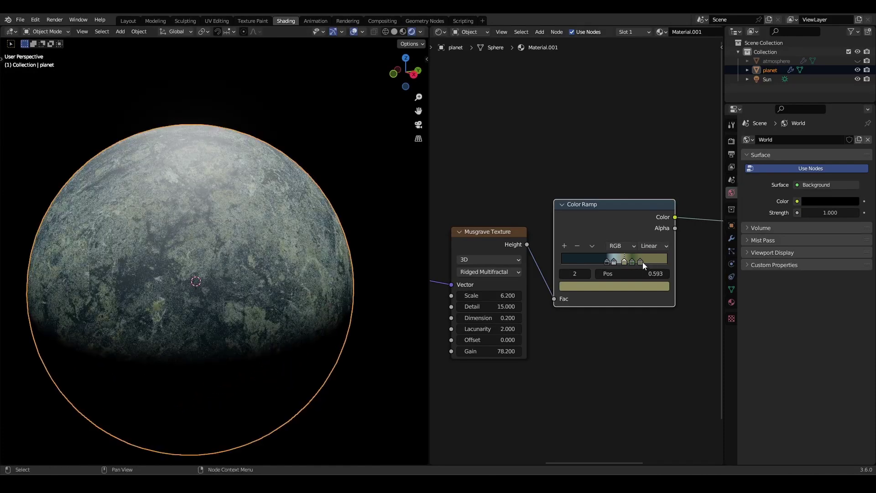
Step: Shift the Color Ramp's dark blue stop to about 0.309 and move the node above the Musgrave Texture
mouse_move(607, 262)
left_mouse_down()
mouse_move(591, 261)
mouse_move(598, 165)
left_mouse_up()
scroll(342, 318, "up", 3)
scroll(328, 318, "down", 2)
scroll(599, 330, "down", 2)
scroll(593, 319, "down", 3)
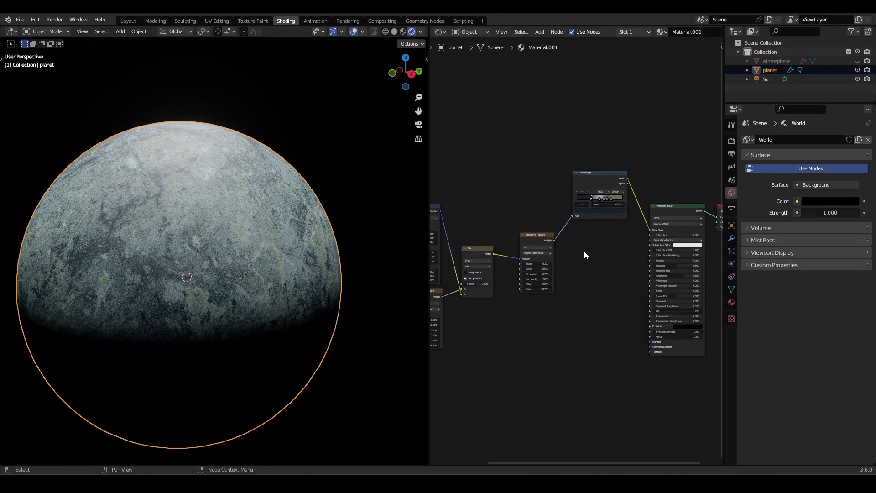
Step: Add a Bump node, feeding the final Musgrave Texture's Height into its Height and its Normal into the Principled BSDF's Normal
key("shift+a")
type("bump")
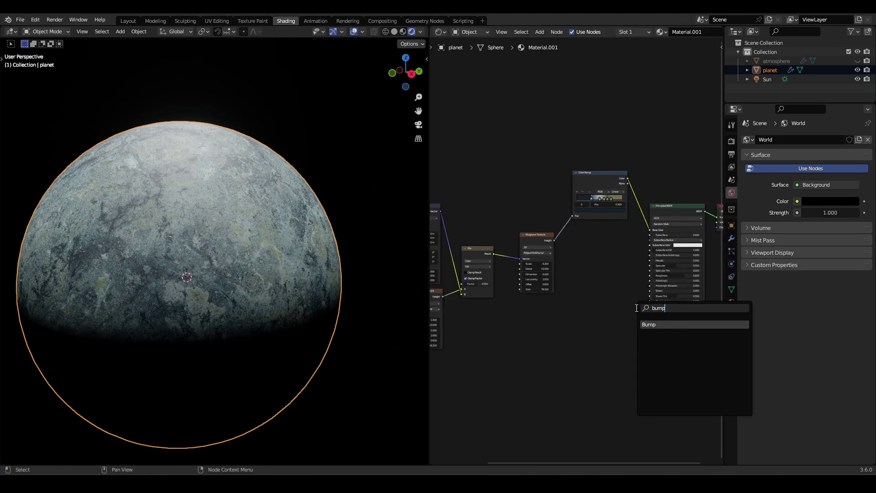
key("Return")
left_click(615, 357)
scroll(615, 356, "up", 6)
middle_click_drag(615, 357, 588, 318)
left_click_drag(512, 195, 581, 412)
left_click_drag(637, 373, 676, 369)
scroll(617, 376, "up", 1)
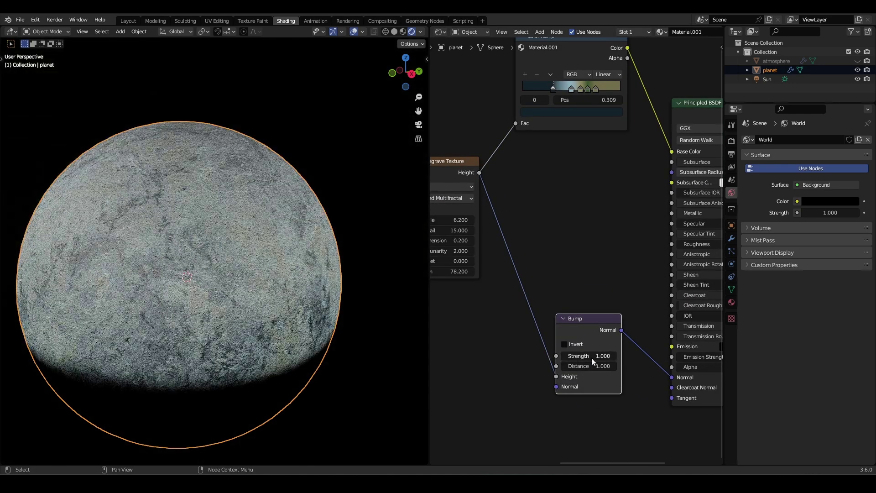
Step: Reduce the Bump node's Strength to about 0.058
left_click_drag(592, 357, 540, 358)
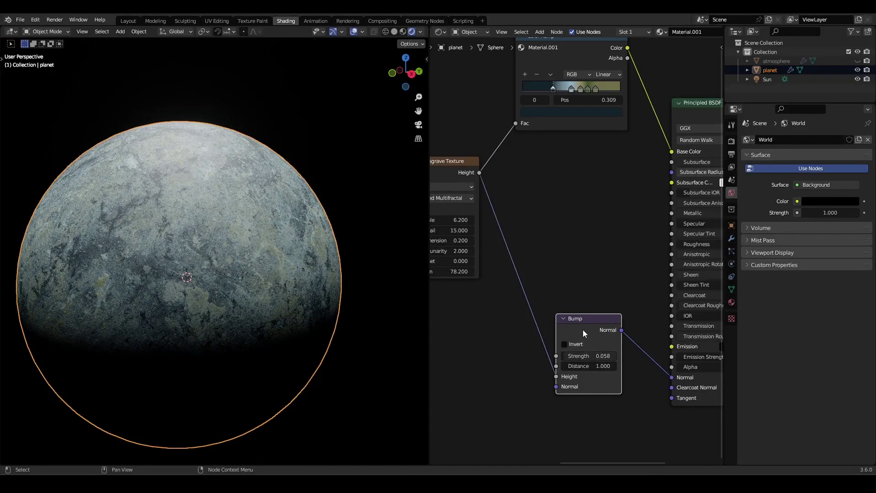
middle_click_drag(310, 329, 334, 315)
scroll(588, 241, "down", 2)
middle_click_drag(588, 238, 557, 263)
scroll(557, 263, "down", 5)
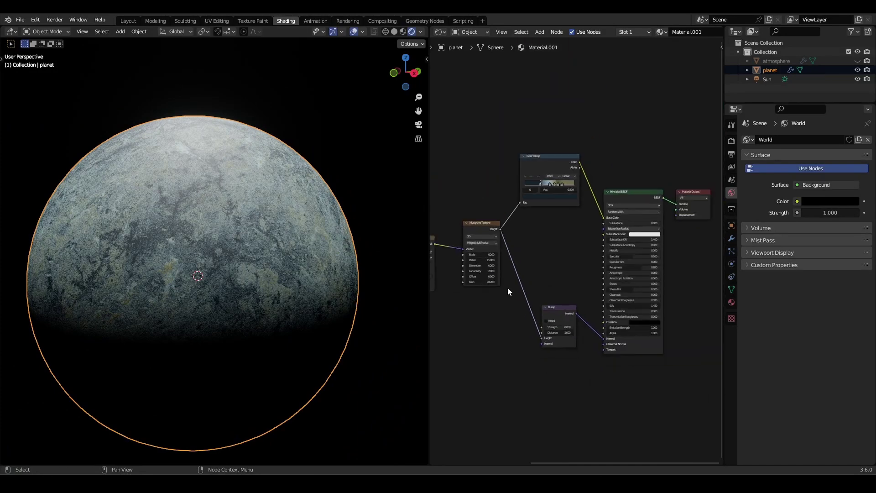
Step: Widen the shader editor area to show the whole planet node tree
left_click_drag(429, 294, 389, 295)
scroll(476, 303, "down", 4)
middle_click_drag(476, 305, 533, 293)
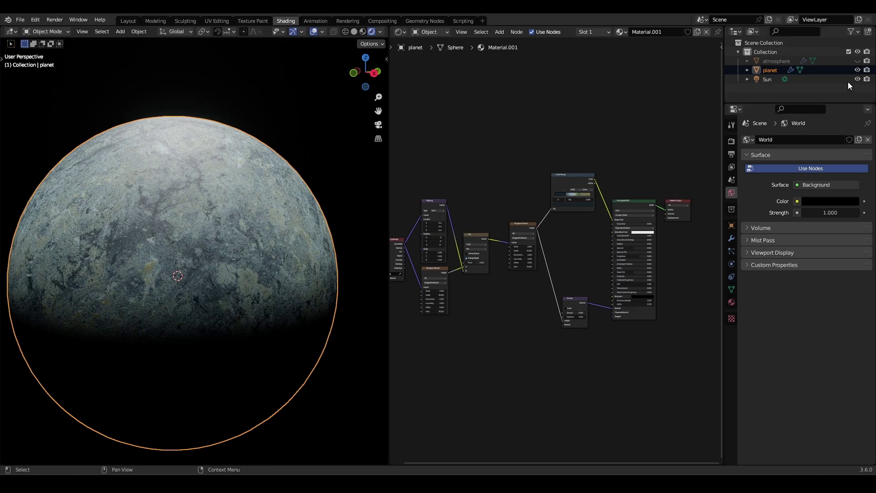
Step: Unhide and select the atmosphere sphere, and create a new material for it
left_click(857, 61)
left_click(774, 62)
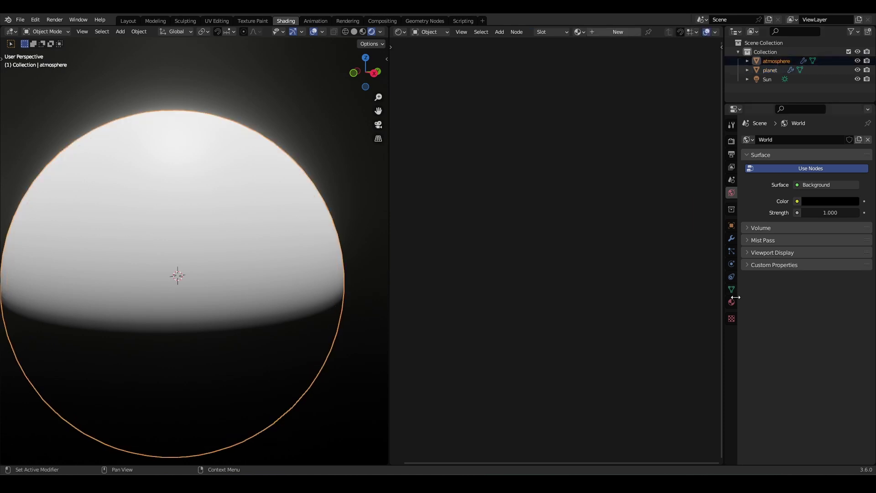
left_click(731, 302)
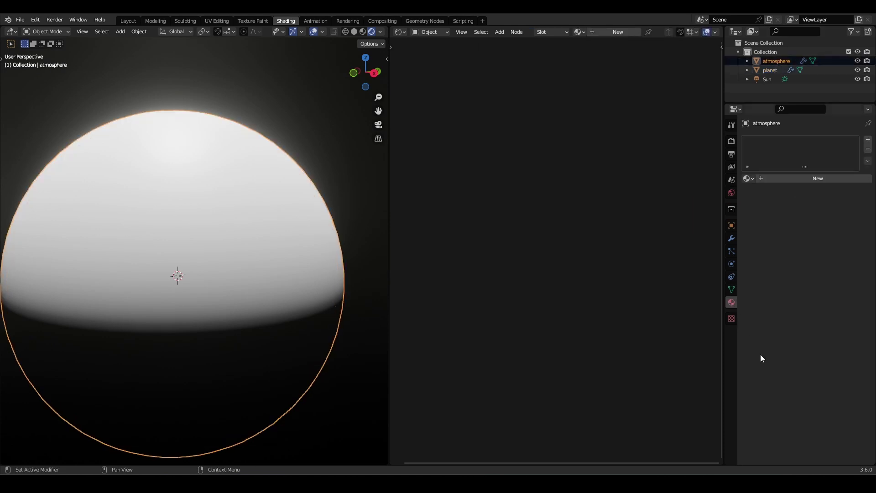
left_click(589, 32)
scroll(567, 188, "up", 4)
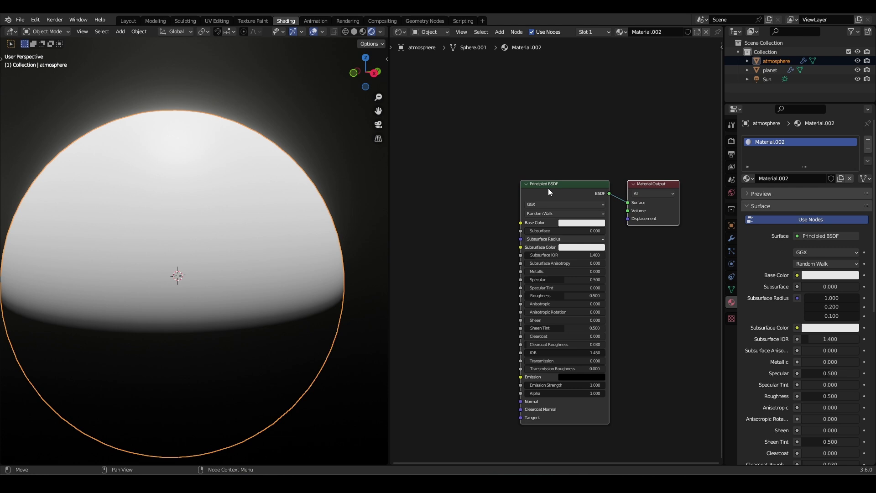
Step: Delete the Principled BSDF from the atmosphere material and add a Transparent BSDF in its place
key("x")
left_click(499, 32)
left_click(507, 42)
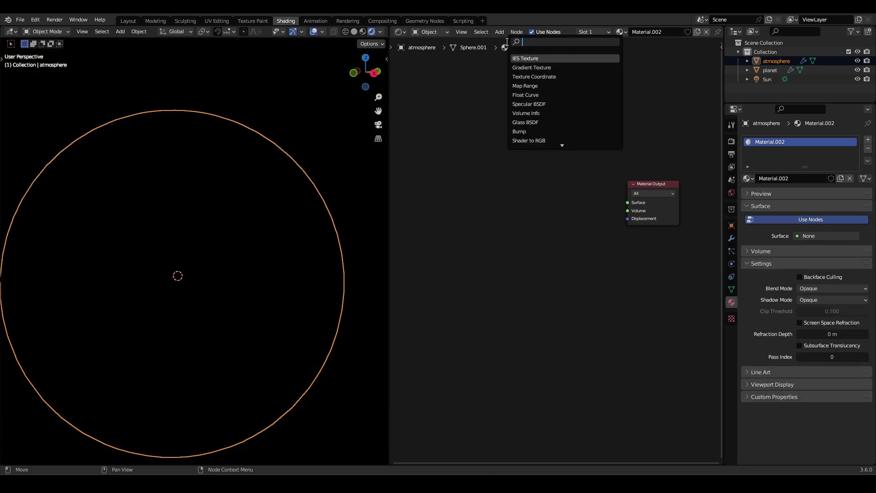
type("trans")
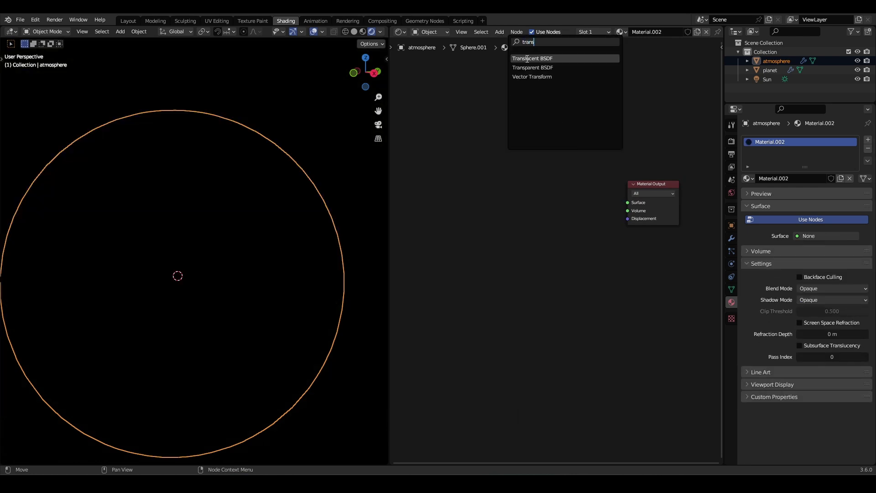
left_click(529, 67)
Step: Add an Emission node below the Transparent BSDF
left_click(498, 32)
left_click(507, 42)
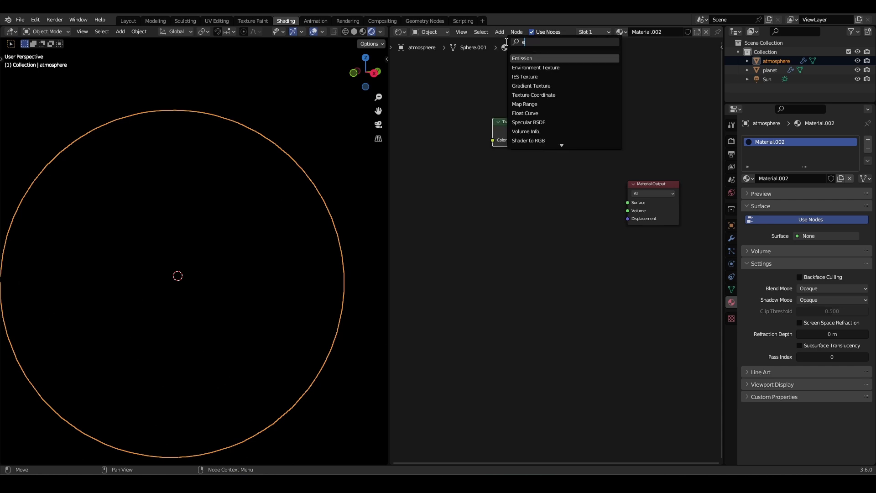
left_click(530, 68)
left_click(514, 186)
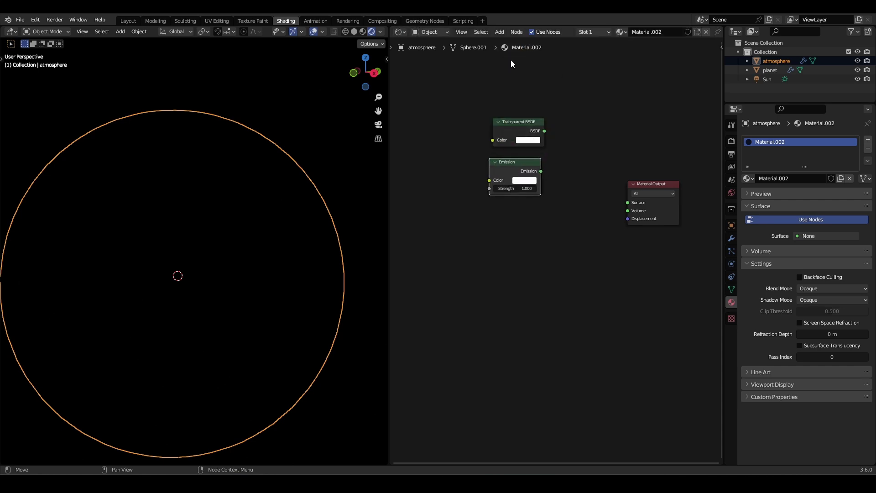
Step: Add a Mix Shader combining the Transparent BSDF and Emission, and connect it to the Material Output's Surface
left_click(500, 32)
left_click(510, 43)
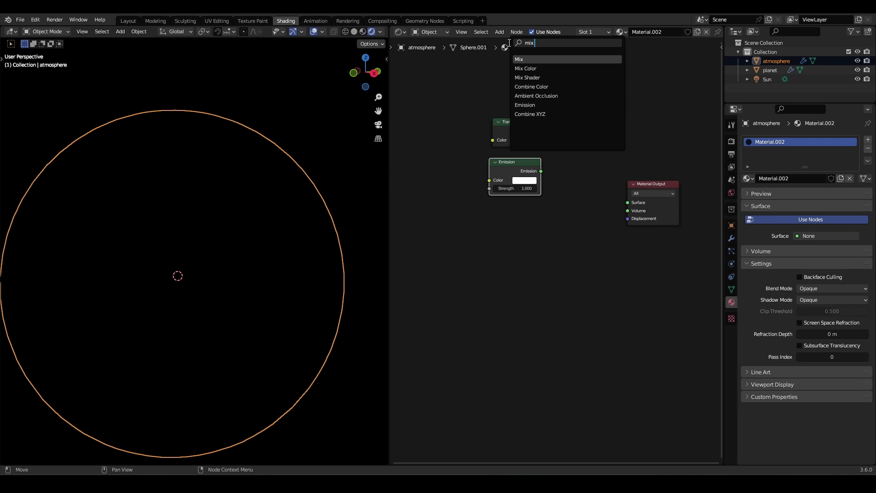
type("mix s")
left_click(528, 59)
left_click(584, 197)
left_click_drag(524, 169, 556, 208)
left_click_drag(538, 135, 563, 200)
left_click_drag(614, 182, 658, 183)
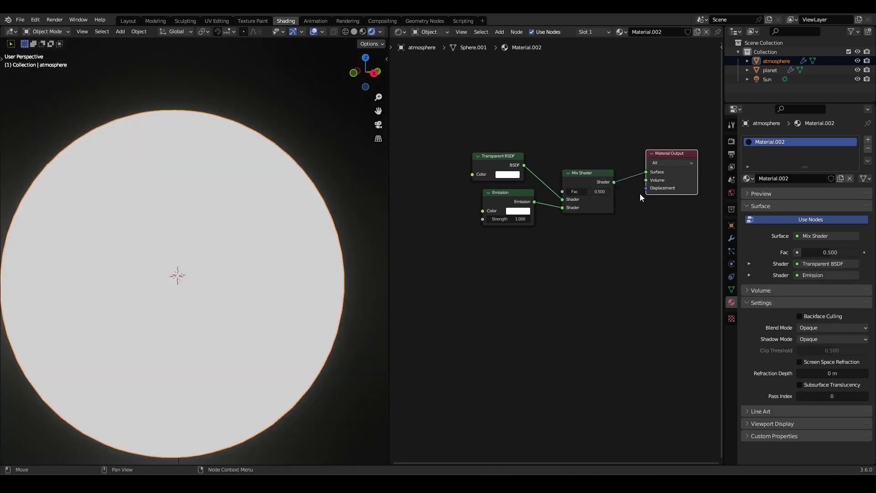
Step: Align the Transparent BSDF and Emission nodes one above the other beside the Mix Shader
left_click_drag(522, 198, 516, 215)
left_click_drag(512, 165, 514, 186)
left_click(511, 214)
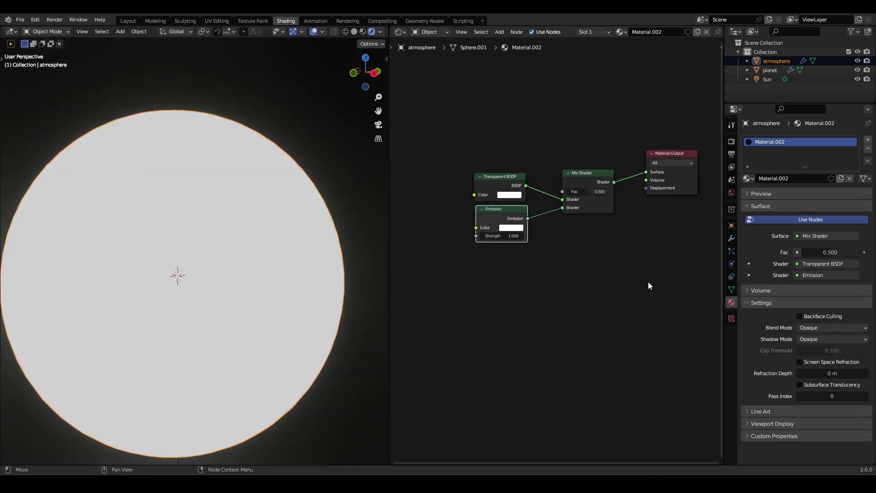
Step: Set the atmosphere material's blend mode to Alpha Blend and nudge the Emission node slightly away from the Transparent BSDF
left_click(822, 328)
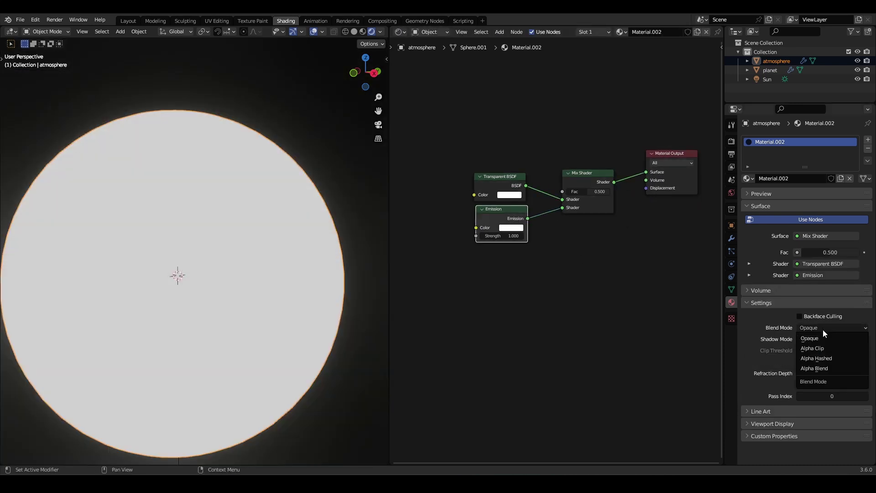
left_click(833, 366)
left_click_drag(504, 209, 504, 213)
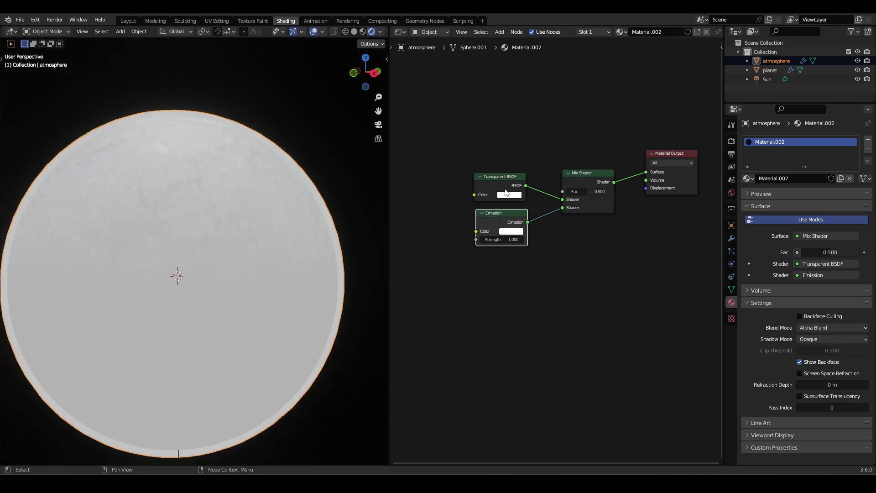
Step: Add a Layer Weight node, connect its Fresnel output to the Mix Shader's Fac, and align the Transparent BSDF and Emission nodes beneath it
left_click(506, 191)
left_click(499, 31)
left_click(505, 41)
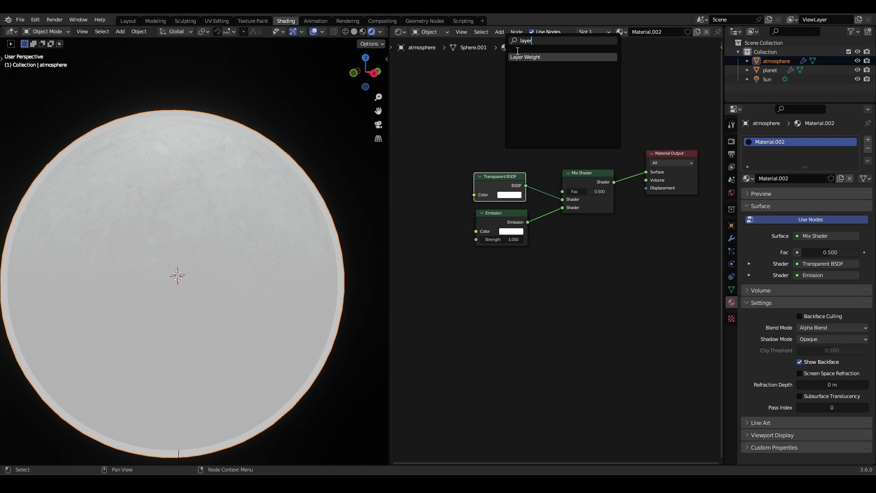
type("layer")
key("Return")
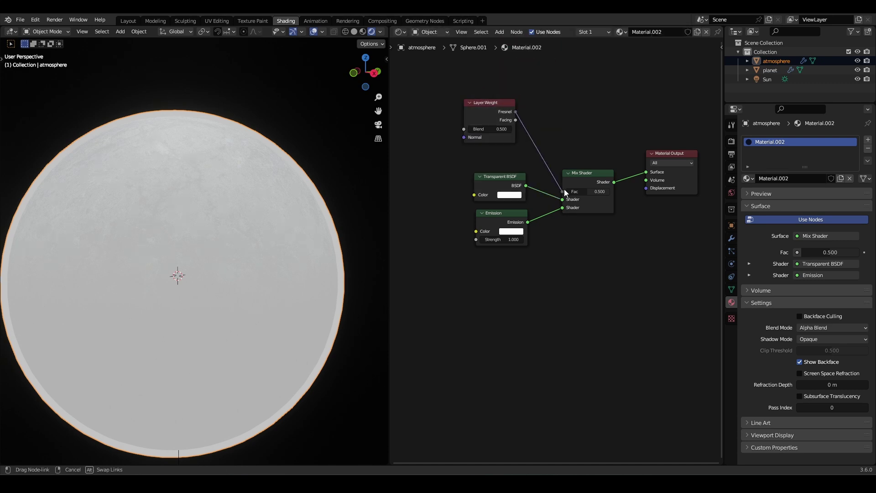
left_click_drag(564, 189, 563, 190)
mouse_move(541, 256)
left_mouse_down()
mouse_move(480, 184)
mouse_move(476, 201)
left_mouse_up()
left_click(563, 252)
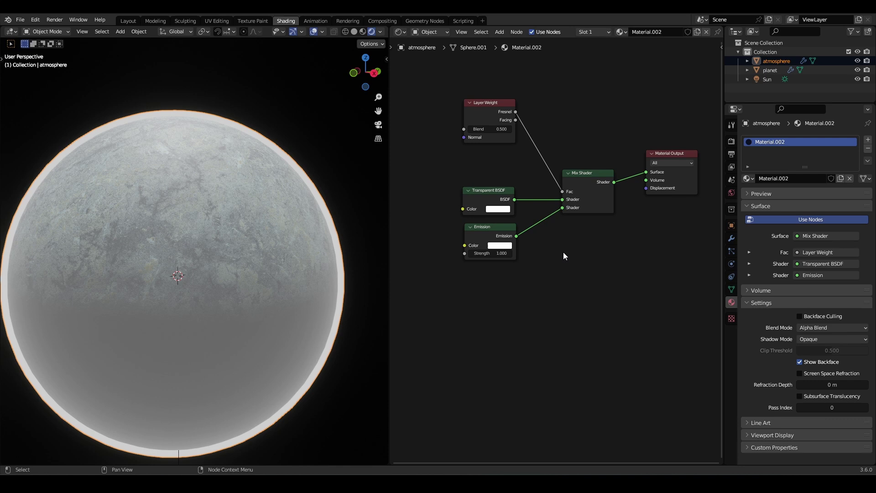
Step: Set the Emission node's colour to a light blue and its strength to 3.600
scroll(552, 246, "up", 2)
left_click(500, 247)
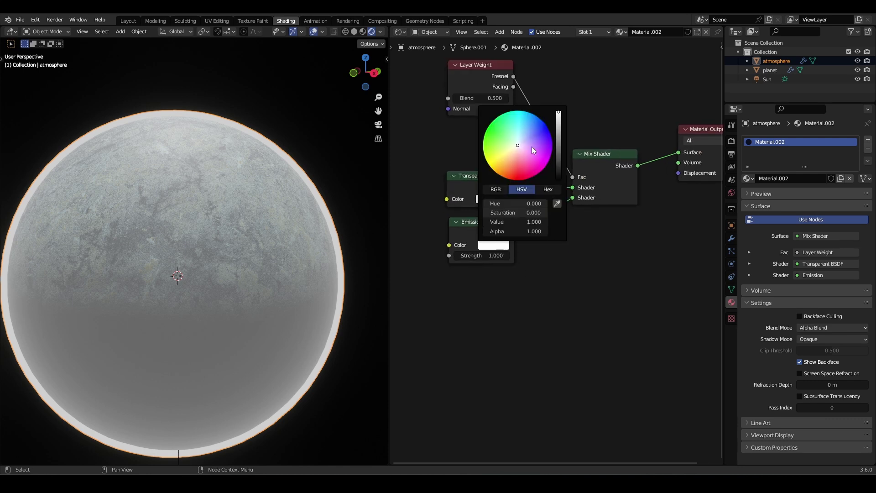
left_click(530, 129)
left_click_drag(490, 255, 538, 255)
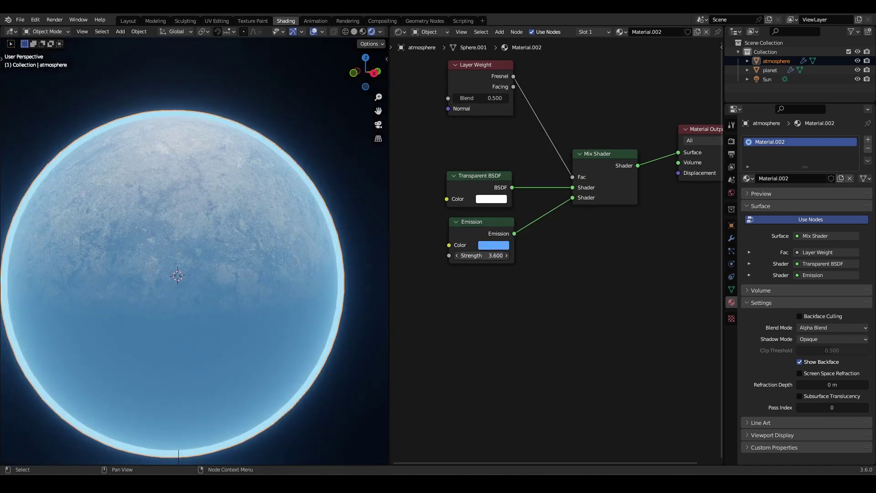
Step: Scale the atmosphere sphere down slightly so it sits closer to the planet's surface
key("s")
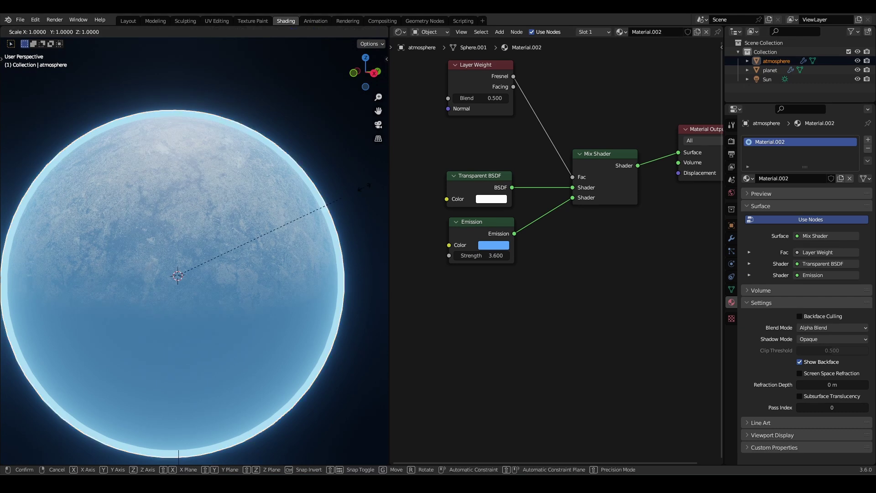
left_click(358, 187)
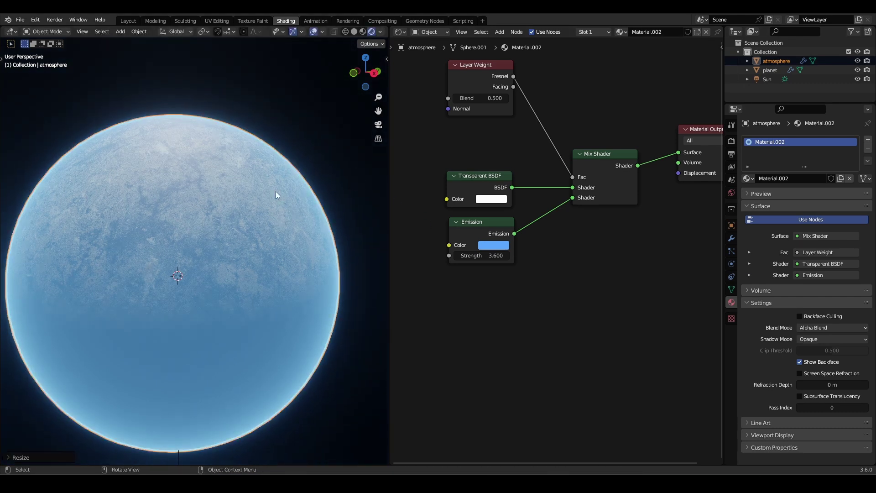
middle_click_drag(276, 192, 284, 164)
Step: Insert a Color Ramp with B-Spline interpolation between the Layer Weight's Fresnel and the Mix Shader's Fac, with its first stop at 0.025
middle_click_drag(536, 193, 548, 243)
left_click_drag(501, 120, 461, 114)
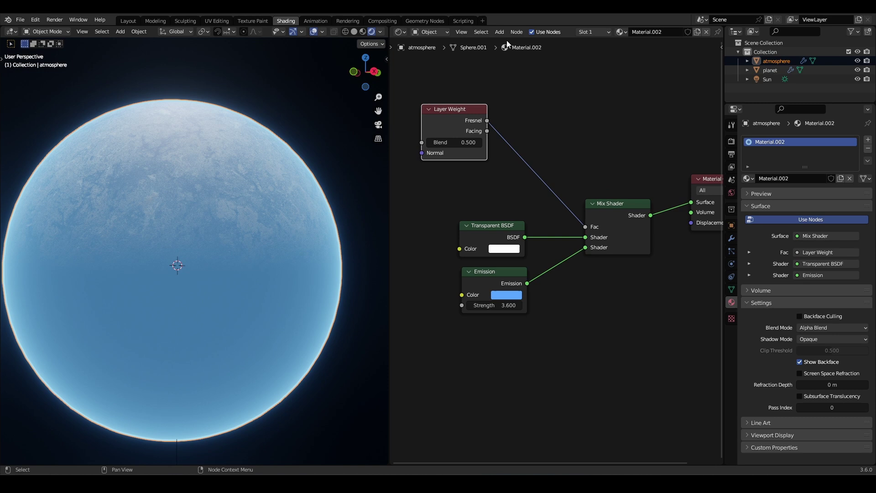
left_click(500, 32)
type("ram")
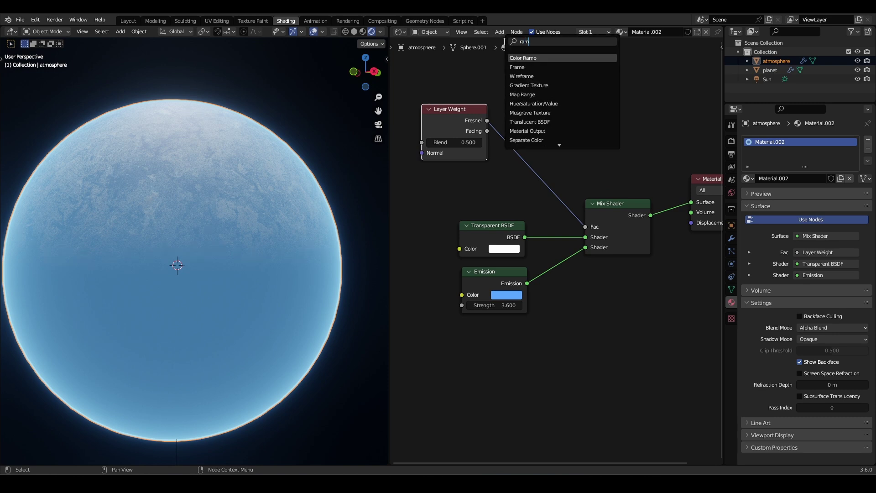
key("Return")
left_click(535, 133)
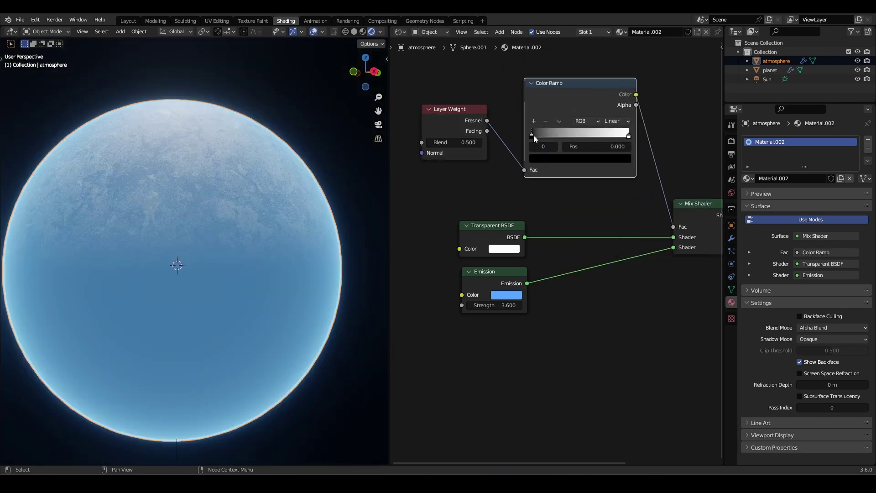
mouse_move(535, 138)
left_mouse_down()
mouse_move(565, 137)
mouse_move(533, 137)
left_mouse_up()
left_click(616, 121)
left_click(618, 161)
Step: Add a black middle stop to the Color Ramp and place it at position 0.368
left_click(533, 122)
left_click(558, 157)
left_click_drag(606, 90, 606, 97)
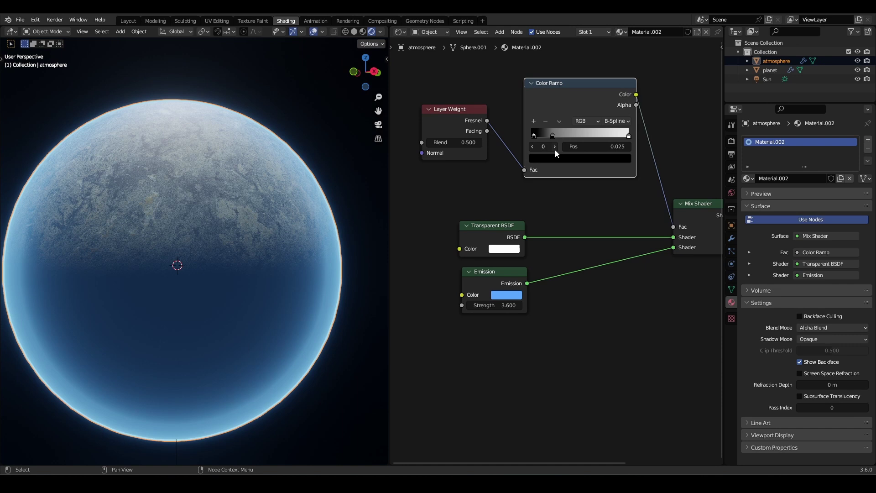
left_click_drag(552, 135, 576, 135)
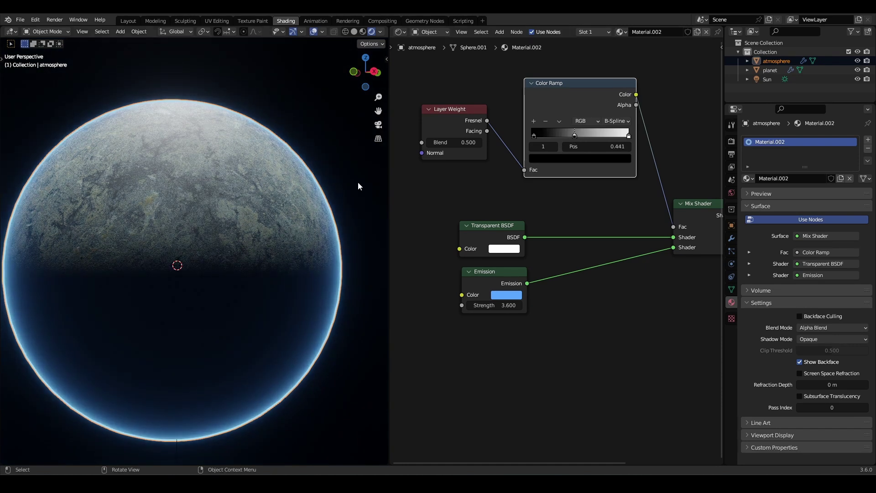
left_click_drag(508, 280, 507, 275)
key("Home")
Step: Add a Diffuse BSDF and a Shader to RGB node above the Layer Weight, and connect the BSDF output to the Shader input
left_click(499, 33)
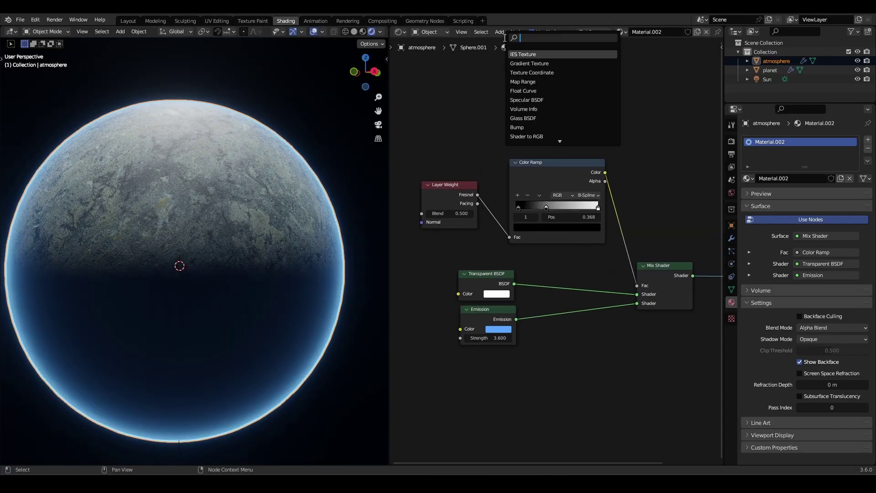
left_click(542, 54)
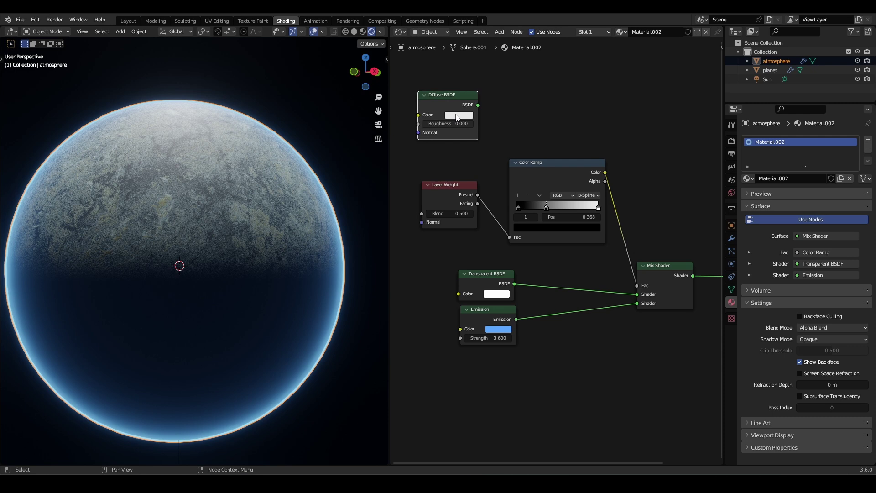
left_click(479, 32)
left_click(500, 32)
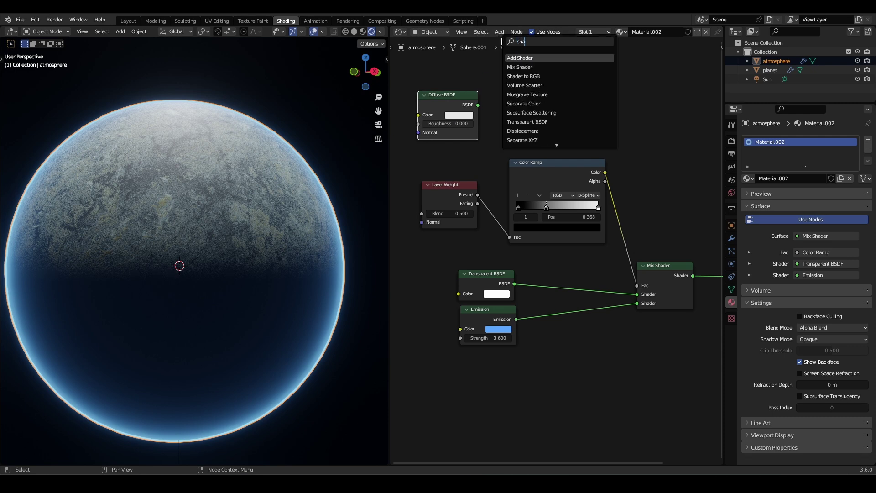
left_click(520, 59)
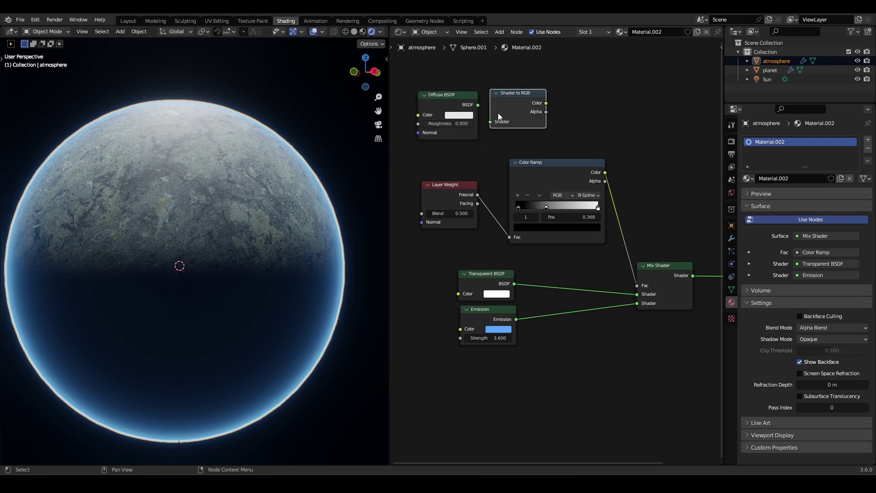
left_click_drag(478, 105, 494, 125)
Step: Add a second Color Ramp above the first one and feed its Fac from the Shader to RGB's Color output
left_click(500, 32)
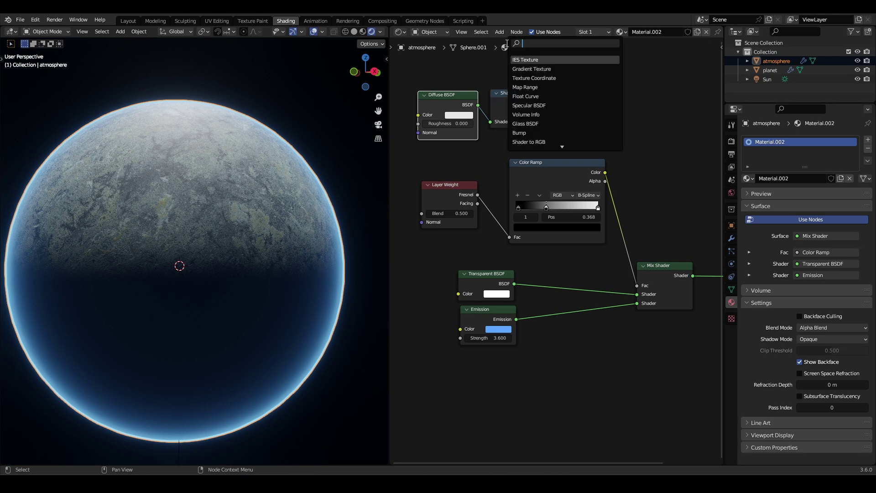
key("Return")
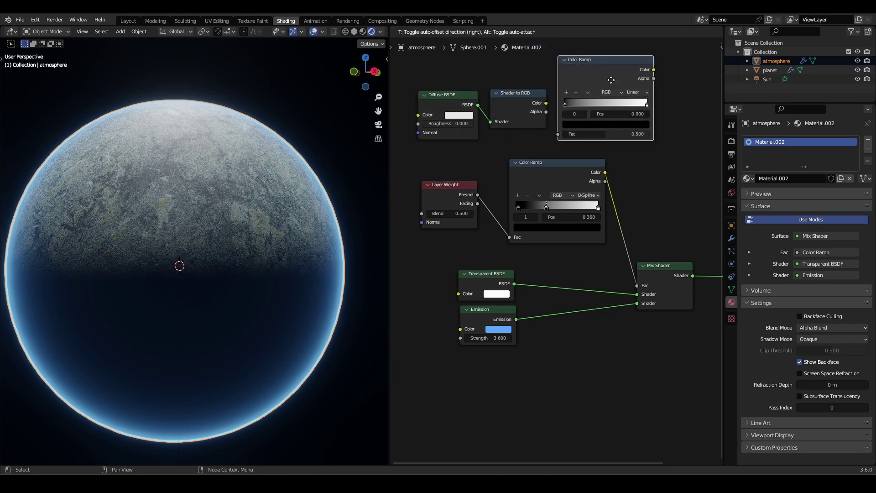
left_click(636, 86)
left_click_drag(545, 103, 593, 135)
middle_click_drag(612, 169, 589, 170)
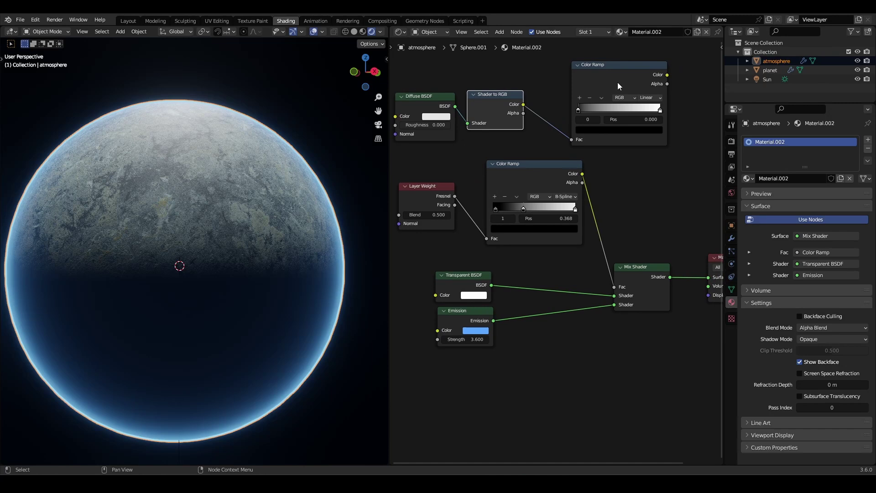
middle_click_drag(615, 86, 608, 84)
left_click_drag(607, 88, 591, 79)
left_click(552, 172)
left_click_drag(552, 174, 559, 176)
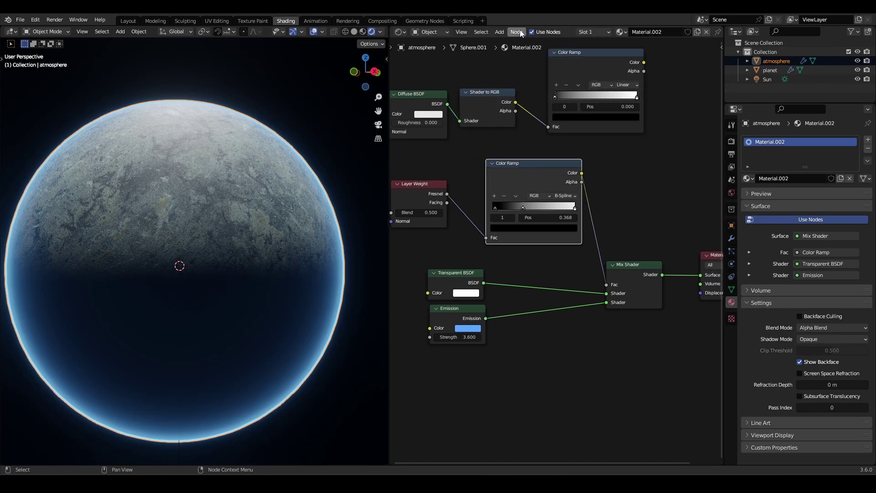
Step: Add a Math node and connect the Color outputs of both Color Ramps to its two Value inputs
left_click(500, 32)
left_click(504, 41)
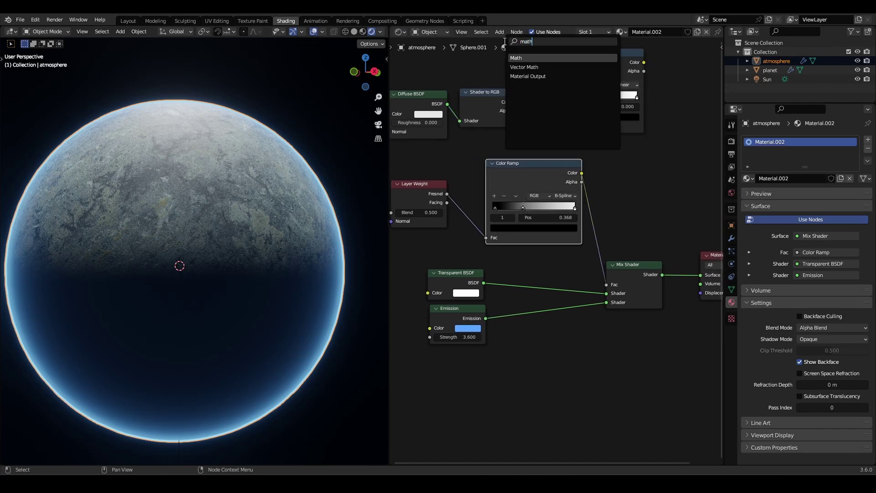
left_click(525, 58)
left_click(687, 102)
left_click_drag(644, 63, 664, 126)
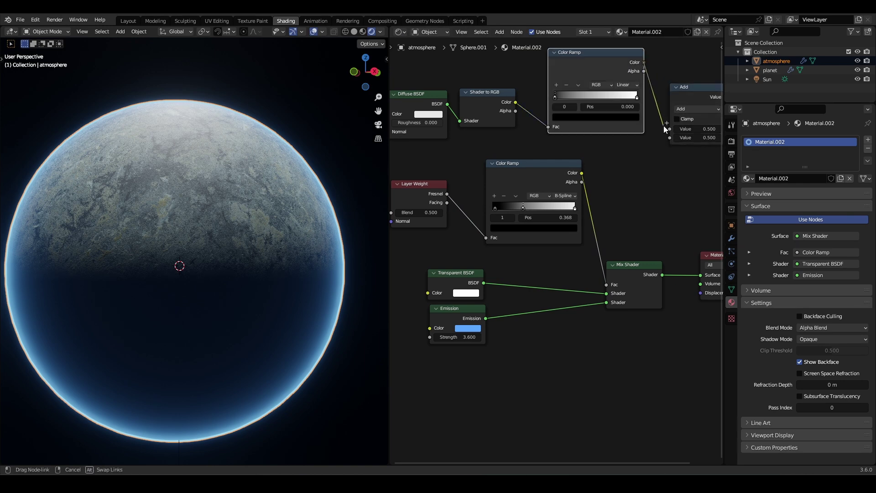
left_click_drag(581, 174, 670, 137)
Step: Switch the Math node's operation to Multiply and connect its Value output to the Mix Shader's Fac
middle_click_drag(669, 165, 595, 174)
left_click(624, 118)
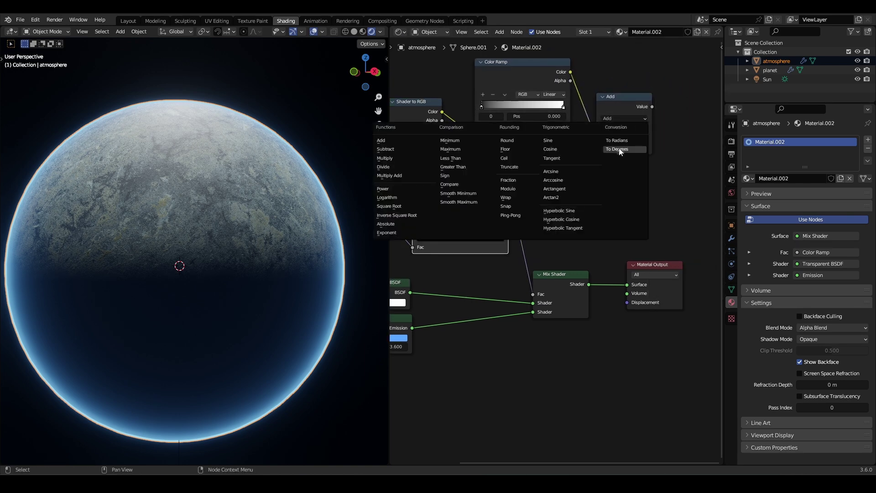
left_click(397, 160)
left_click_drag(652, 106, 534, 294)
Step: Set the upper Color Ramp's black stop to position 0.000 and its white stop to position 0.386
middle_click_drag(308, 229, 312, 239)
middle_click_drag(587, 166, 596, 191)
left_click_drag(493, 133, 521, 139)
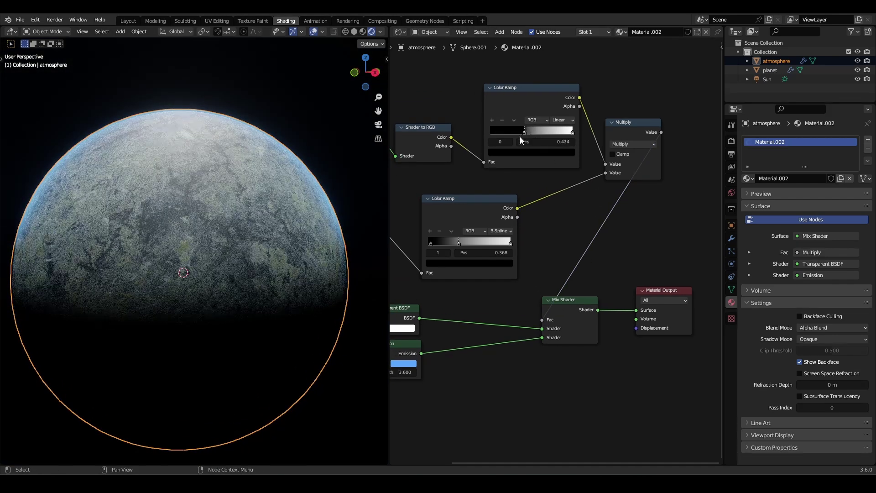
left_click_drag(573, 132, 519, 133)
left_click_drag(510, 133, 454, 137)
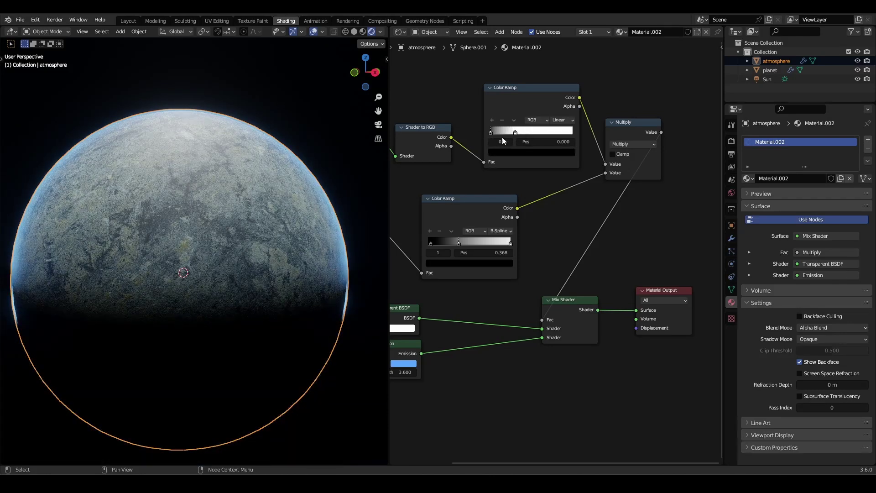
left_click(521, 132)
left_click_drag(525, 135, 528, 135)
Step: Move the lower Color Ramp's middle stop to 0.300 and raise the Emission strength to 12.900
middle_click_drag(550, 183, 599, 162)
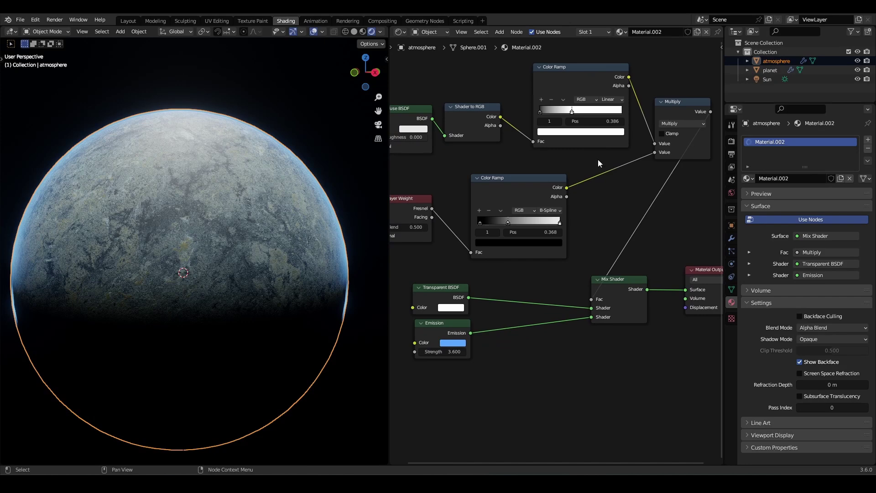
left_click_drag(508, 221, 503, 220)
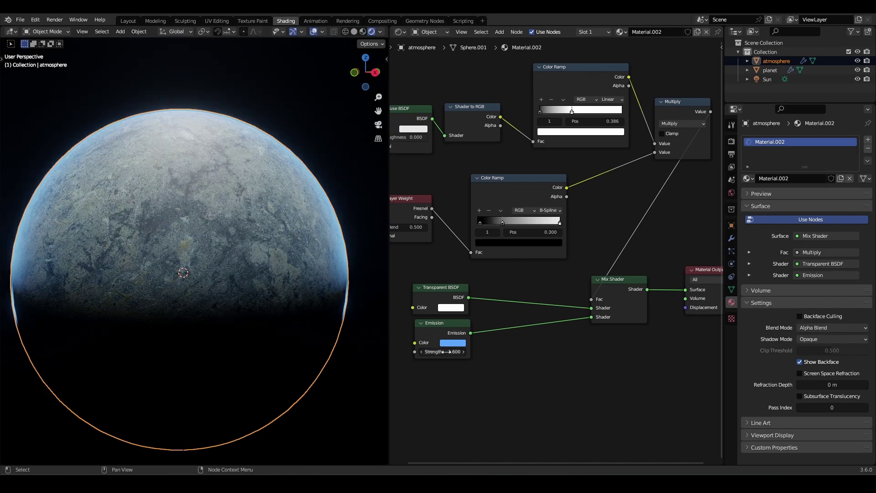
left_click_drag(446, 352, 488, 352)
middle_click_drag(259, 299, 269, 276)
scroll(260, 293, "up", 2)
scroll(274, 278, "down", 2)
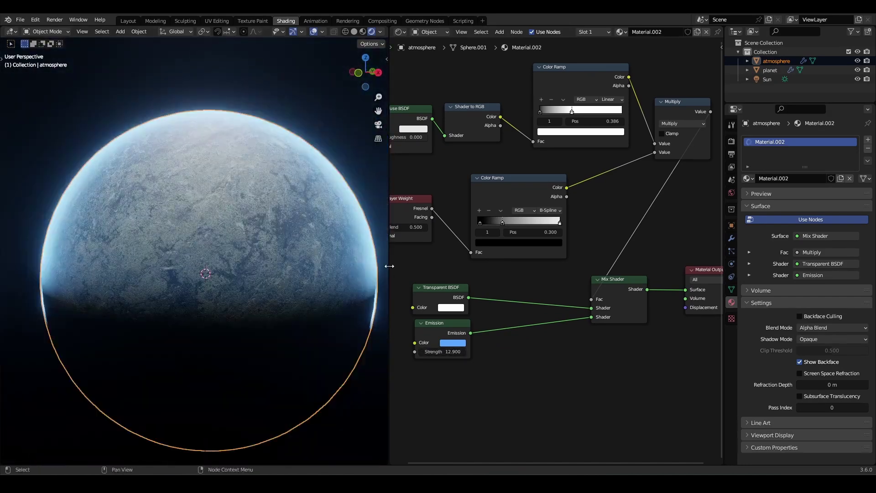
Step: Widen the 3D view, lower the Emission strength to 6.600 and change its colour to a paler blue
left_click_drag(389, 315, 456, 320)
middle_click_drag(483, 350, 523, 331)
left_click_drag(522, 332, 493, 332)
left_click(525, 325)
mouse_move(542, 221)
left_mouse_down()
mouse_move(553, 222)
mouse_move(546, 224)
left_mouse_up()
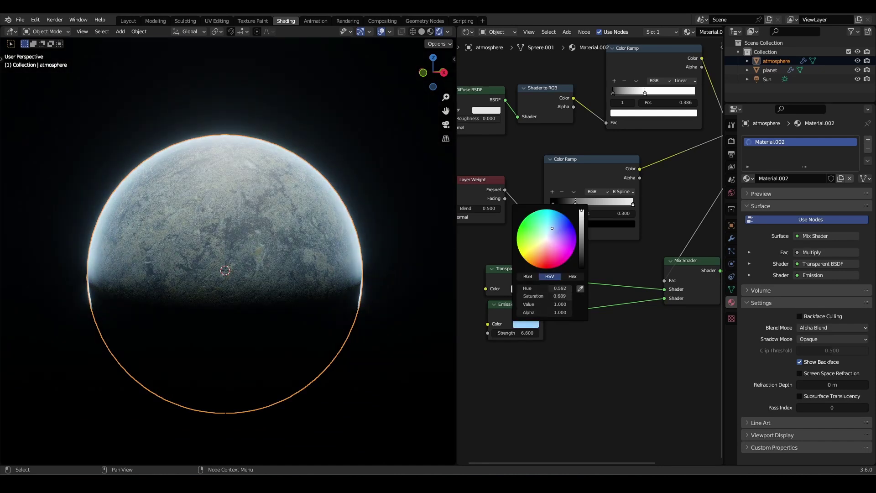
Step: Hide the overlays and gizmos in the 3D viewport and inspect the atmosphere's glow around the planet
left_click(387, 133)
left_click(381, 32)
left_click(360, 32)
middle_click_drag(349, 137, 340, 153)
scroll(339, 153, "up", 1)
scroll(638, 274, "down", 3)
Step: Rearrange the atmosphere material's nodes and tighten the rim falloff by placing the lower Color Ramp's black stop at 0.116
left_click_drag(628, 260, 712, 248)
left_click_drag(506, 263, 630, 227)
left_click_drag(476, 267, 139, 283)
middle_click_drag(382, 244, 359, 320)
scroll(346, 336, "up", 4)
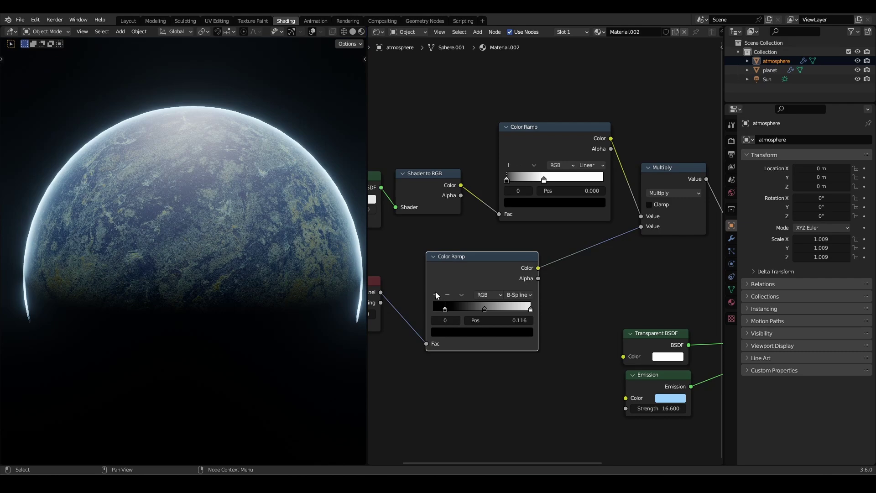
left_click(481, 310)
left_click(445, 308)
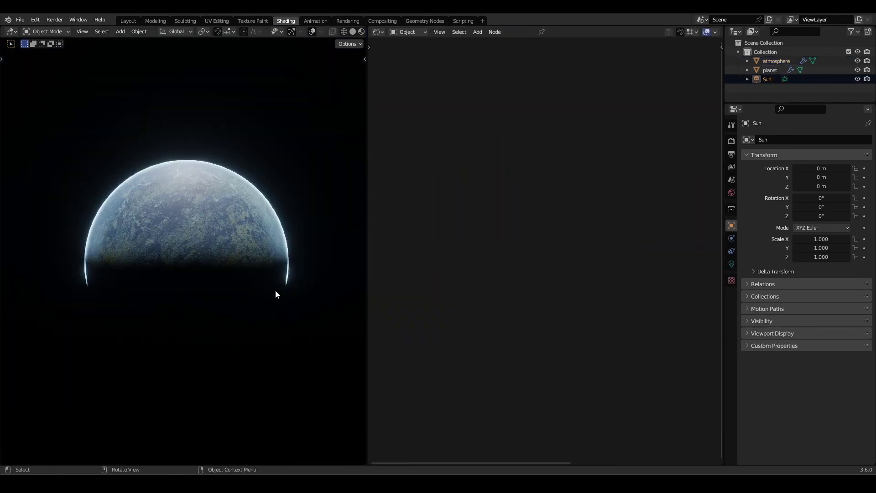
Step: Rotate the Sun, including about the Z axis, so that its light falls on the planet from the side
key("r")
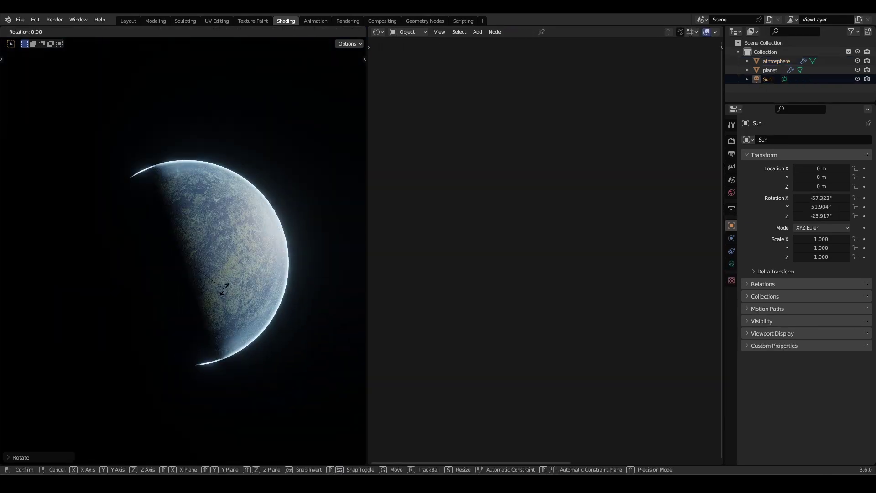
key("z")
left_click(233, 279)
scroll(233, 278, "up", 4)
middle_click_drag(234, 278, 237, 275)
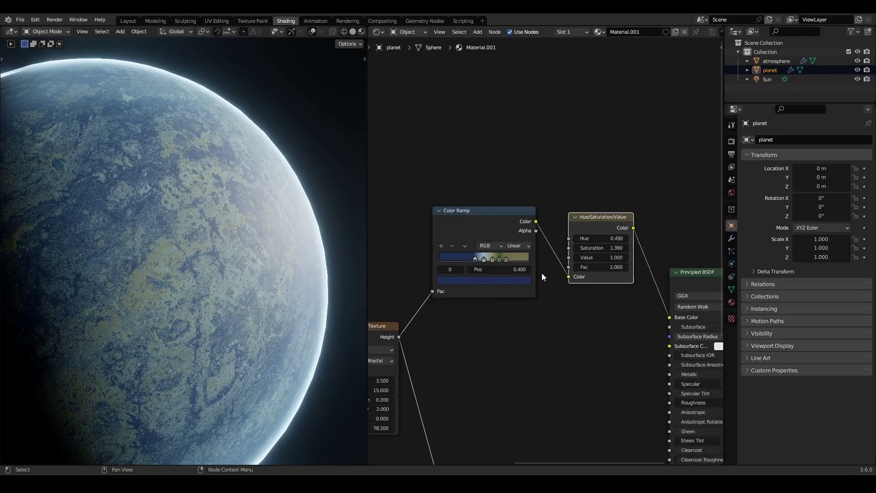
Step: Duplicate the planet in place and scale the copy up uniformly to about 1.015
scroll(542, 277, "down", 3)
middle_click_drag(543, 277, 583, 192)
scroll(237, 220, "down", 2)
scroll(242, 226, "up", 1)
key("shift+d")
right_click(268, 267)
key("s")
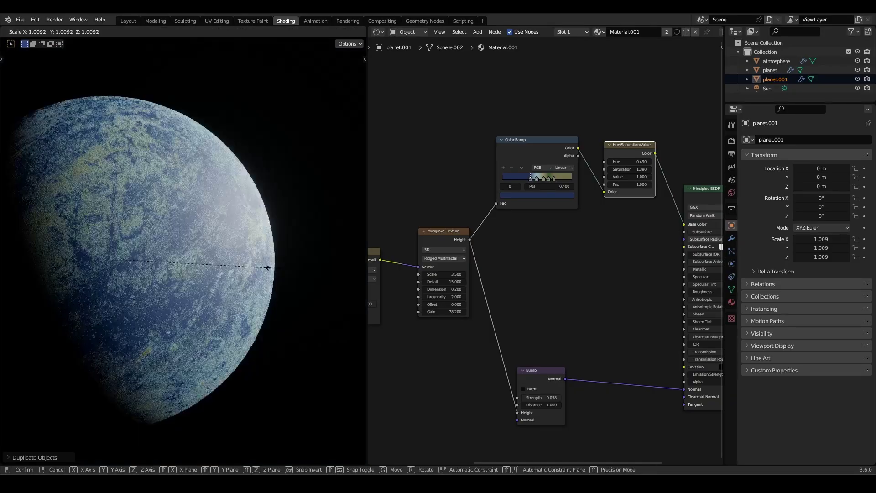
left_click(269, 268)
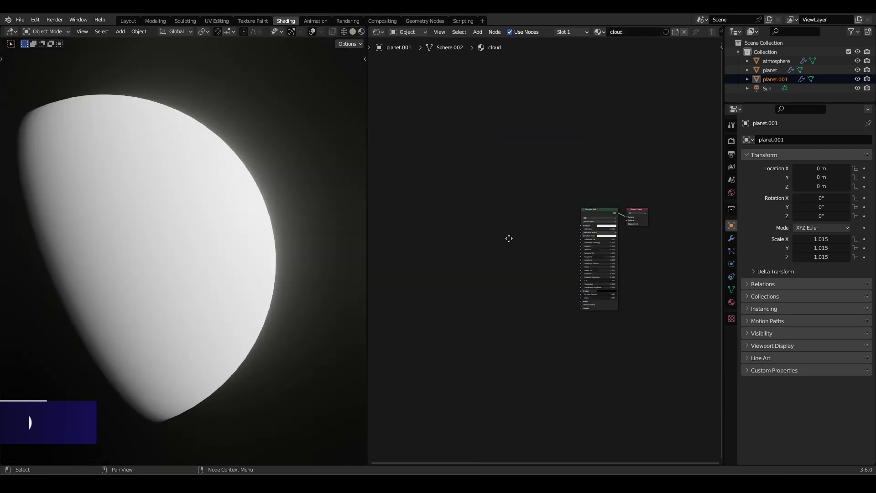
Step: Add a Musgrave Texture to the cloud material and set its type to Ridged Multifractal
scroll(515, 215, "up", 3)
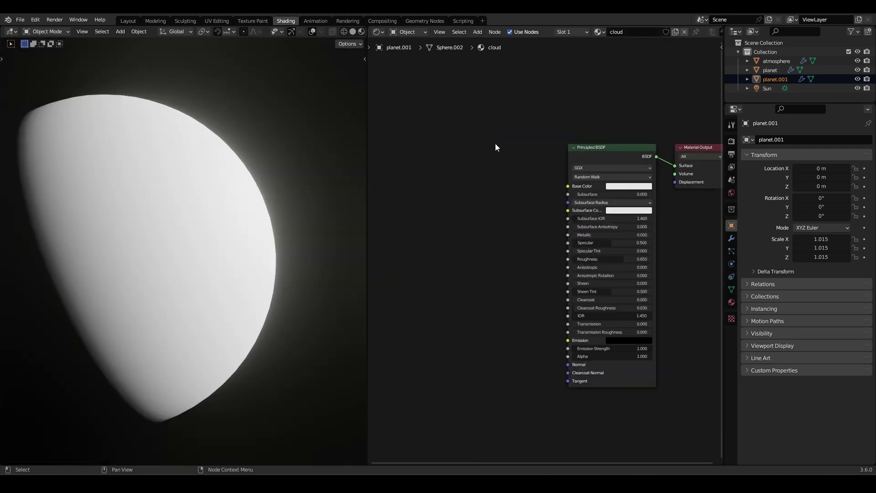
left_click(477, 31)
left_click(481, 44)
type("mus")
key("Return")
left_click(469, 234)
scroll(471, 234, "up", 3)
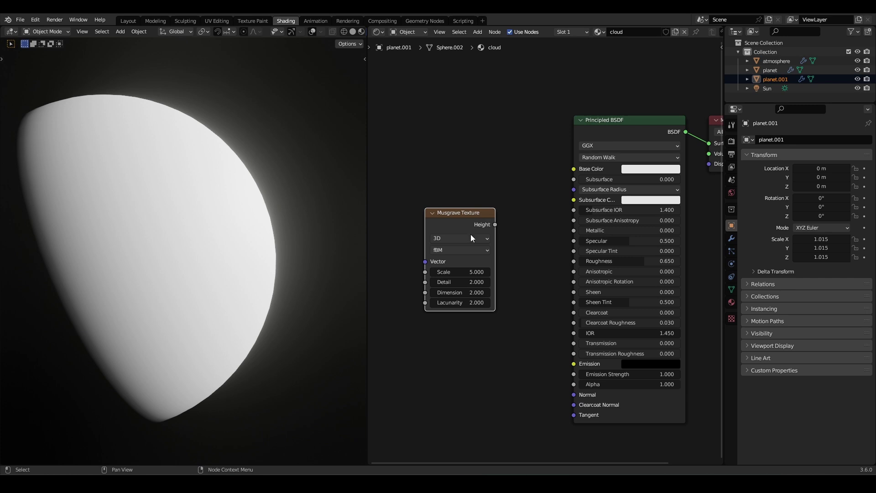
left_click(460, 250)
left_click(460, 271)
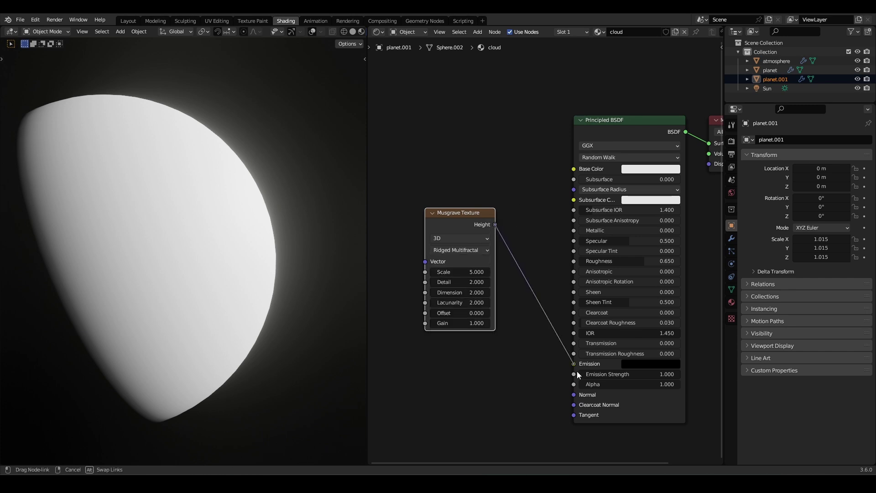
Step: Feed the Musgrave height into the Principled BSDF's Alpha and set the cloud material's blend mode to Alpha Blend
left_click_drag(446, 214, 446, 262)
left_click(732, 302)
scroll(826, 367, "down", 15)
left_click(814, 391)
Step: Set the Musgrave Texture to Scale 6.900, Detail 15.000, Dimension 0.500, Lacunarity 2.100 and Gain 92.100
left_click_drag(447, 310, 458, 311)
left_click_drag(441, 360, 532, 361)
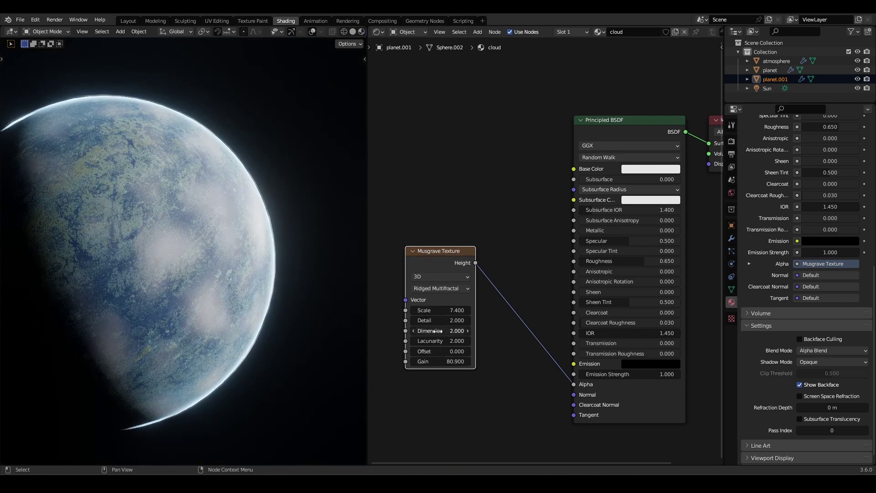
left_click_drag(434, 331, 465, 319)
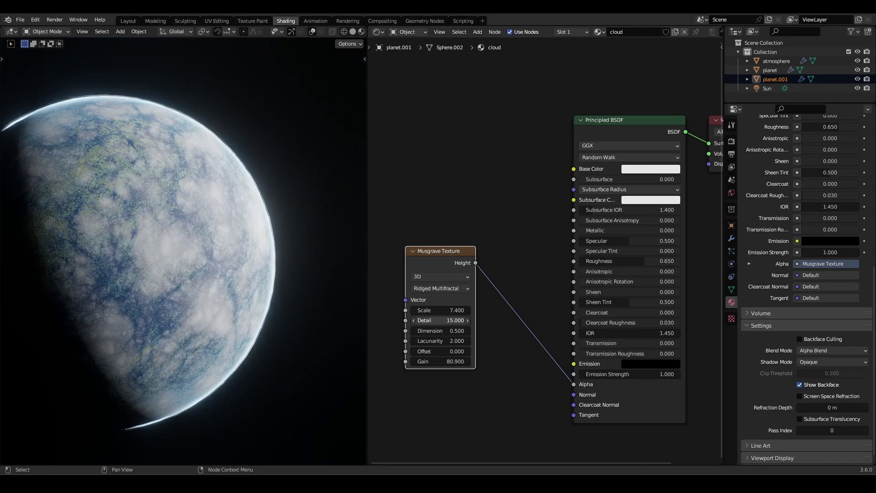
middle_click_drag(478, 319, 501, 317)
scroll(501, 317, "up", 1)
mouse_move(472, 307)
left_mouse_down()
mouse_move(461, 307)
mouse_move(470, 307)
left_mouse_up()
left_click_drag(479, 363, 480, 341)
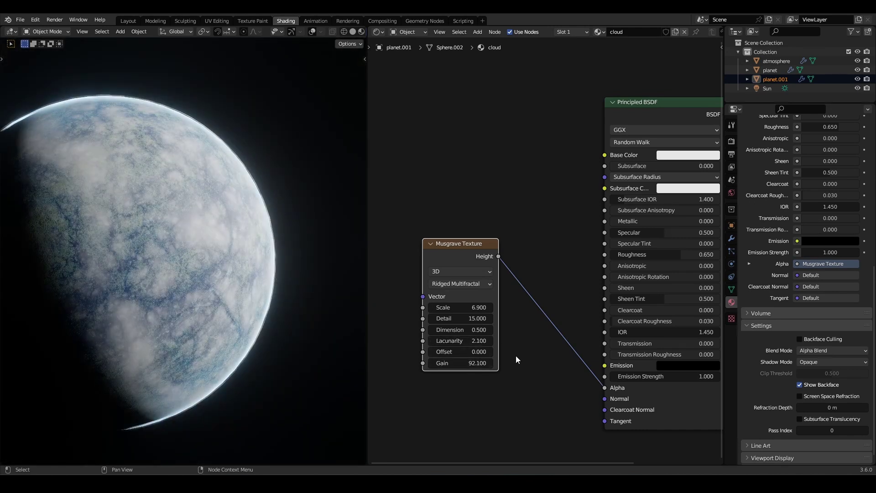
Step: Add a Noise Texture node beside the Musgrave Texture in the cloud material
middle_click_drag(518, 358, 579, 358)
left_click(477, 32)
left_click(479, 40)
type("noise")
key("Return")
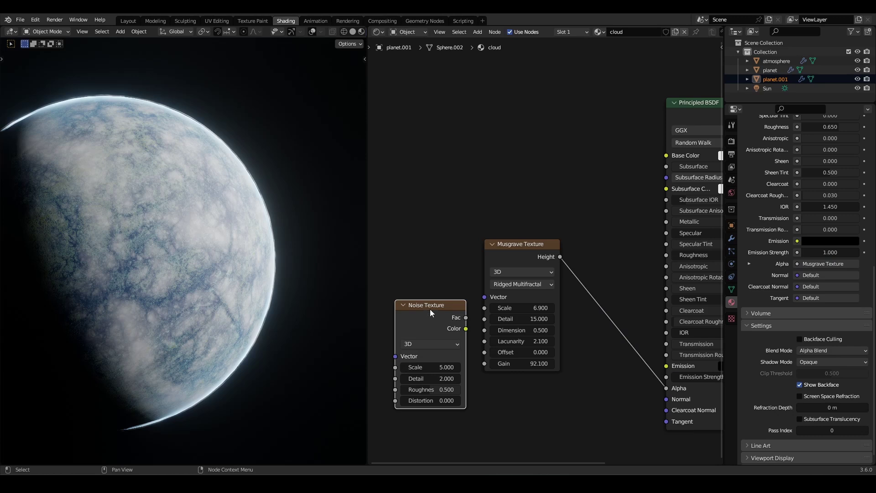
left_click(422, 328)
Step: Add Texture Coordinate and Mapping nodes to the Musgrave Texture and feed the Generated coordinates into the Noise Texture's vector
left_click(509, 248)
key("ctrl+t")
middle_click_drag(372, 250, 464, 193)
left_click_drag(505, 212, 438, 153)
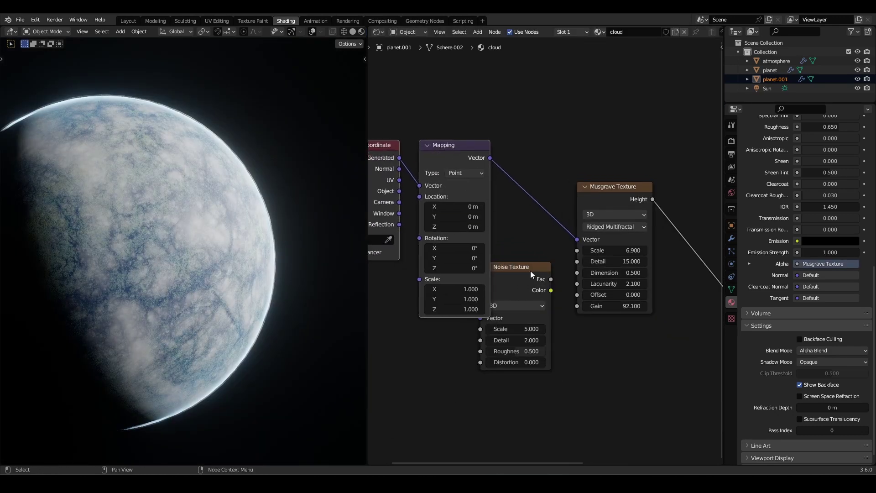
left_click_drag(530, 271, 556, 305)
left_click_drag(399, 158, 507, 354)
left_click_drag(526, 321, 459, 358)
Step: Combine the Mapping vector and the Noise Texture's Fac in a Mix Color node feeding the Musgrave vector
right_click_drag(460, 149, 449, 349, "ctrl+shift")
left_click_drag(548, 167, 514, 193)
right_click(572, 315)
left_click(593, 320)
middle_click_drag(598, 322, 542, 330)
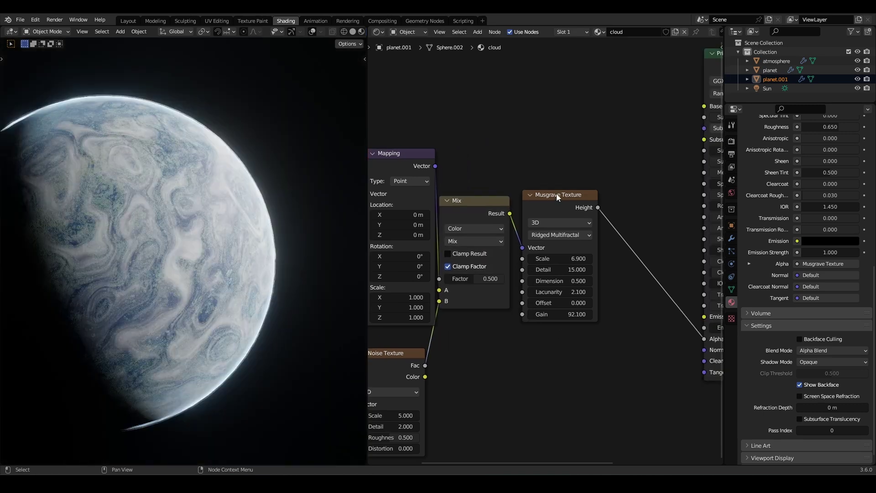
Step: Set the Mix node's factor to 0.108 and rearrange the cloud texture nodes
left_click_drag(557, 196, 635, 190)
left_click_drag(468, 294, 494, 282)
scroll(559, 327, "down", 6)
middle_click_drag(559, 327, 611, 290)
left_click_drag(650, 371, 472, 200)
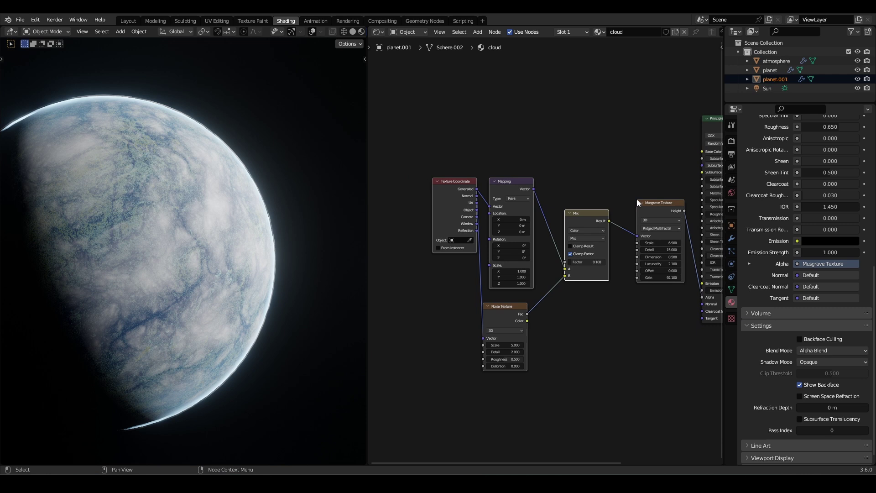
left_click_drag(639, 201, 560, 222)
Step: Insert a Color Ramp between the Musgrave Texture and the Principled BSDF's Alpha
middle_click_drag(594, 255, 502, 279)
scroll(502, 278, "up", 4)
left_click(477, 32)
left_click(480, 43)
key("Return")
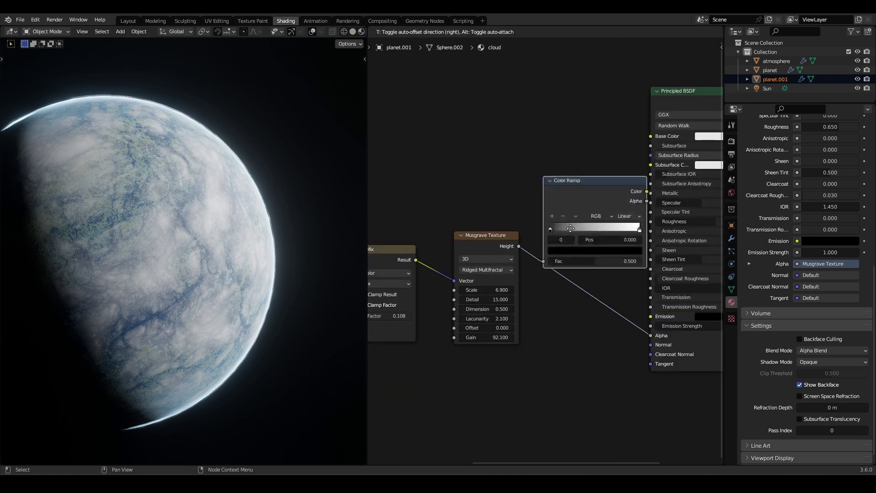
left_click(550, 245)
Step: Thin out the clouds by moving the Color Ramp's black stop to 0.200
scroll(552, 256, "up", 3)
middle_click_drag(574, 289, 552, 290)
left_click_drag(541, 292, 573, 335)
scroll(634, 322, "down", 3)
middle_click_drag(638, 322, 602, 323)
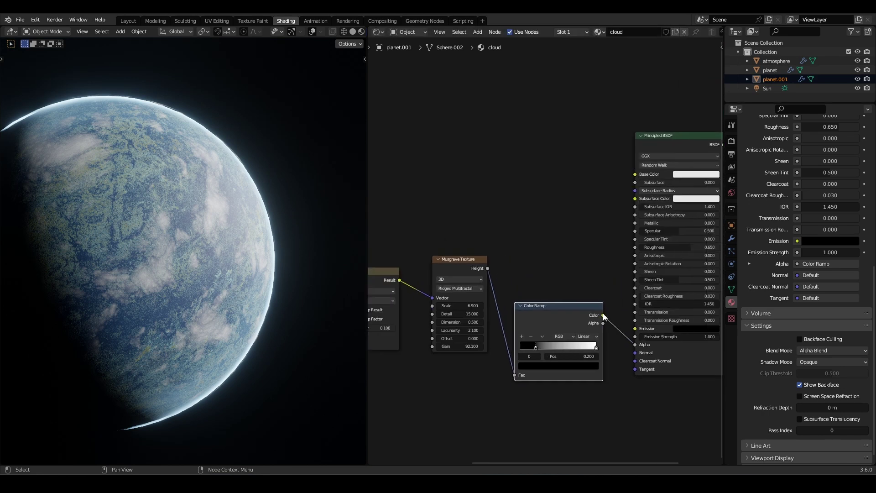
Step: Add a Bump node with the Color Ramp's colour as Height and connect it to the Principled BSDF's Normal
left_click_drag(603, 315, 541, 202)
type("bump")
left_click(556, 236)
left_click(557, 234)
left_click_drag(594, 206, 634, 352)
scroll(582, 298, "up", 3)
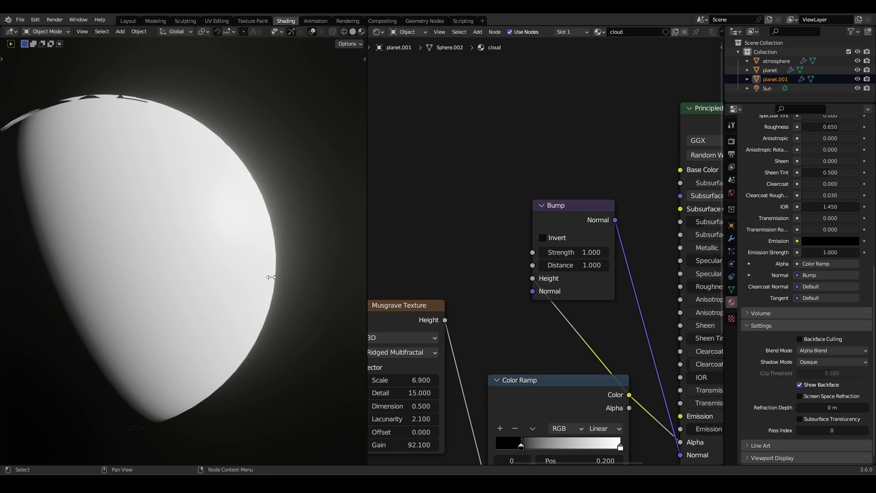
Step: Soften the cloud relief by setting the Bump node's Distance to 0.000 and Strength to 0.308
mouse_move(271, 277)
middle_mouse_down()
mouse_move(256, 276)
mouse_move(285, 274)
middle_mouse_up()
left_click_drag(583, 253, 515, 254)
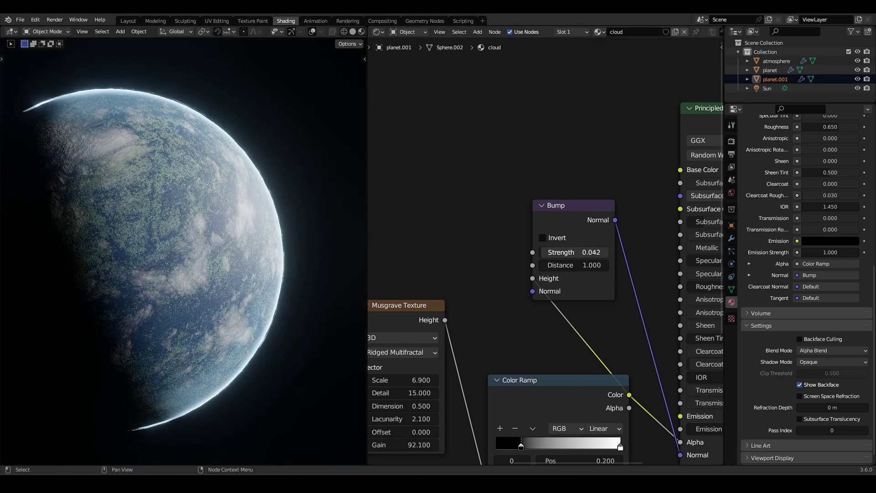
scroll(217, 282, "up", 4)
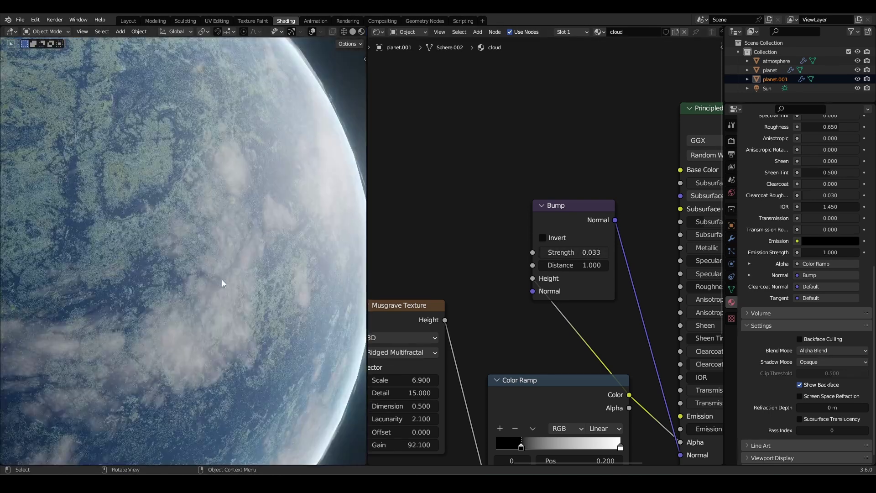
left_click_drag(573, 253, 577, 252)
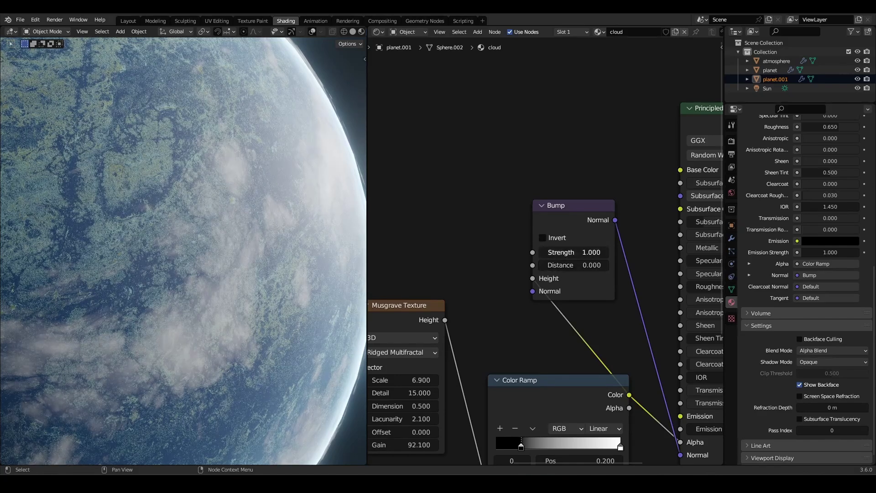
middle_click_drag(319, 305, 309, 287)
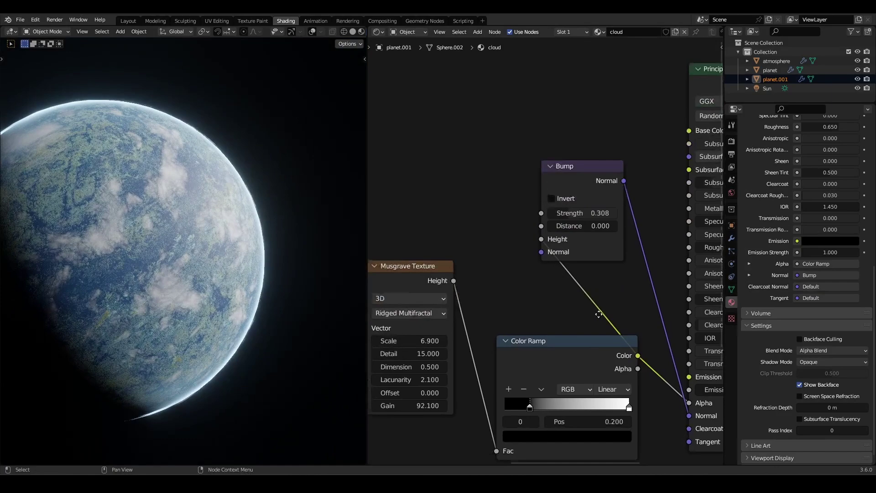
middle_click_drag(598, 314, 658, 284)
left_click_drag(468, 311, 399, 323)
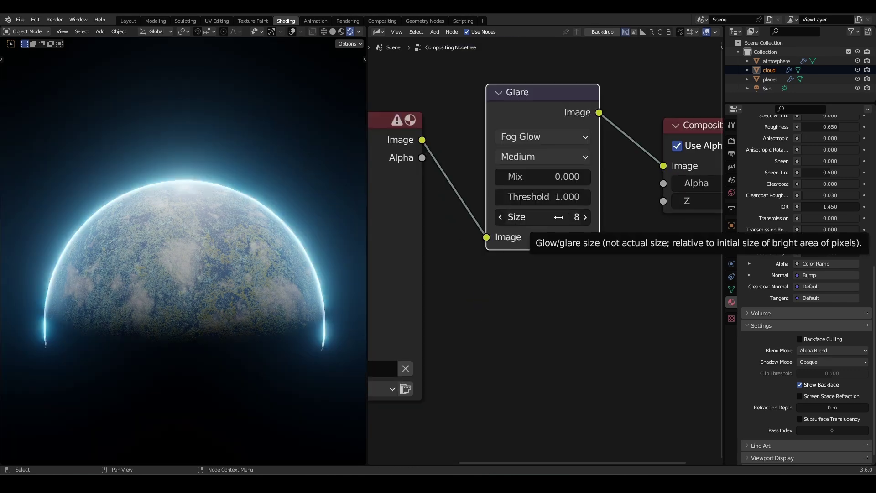
Step: Set the compositor's Glare size to 7 and blend the glare with the render through a Mix node at factor 0.100
left_click_drag(558, 217, 550, 218)
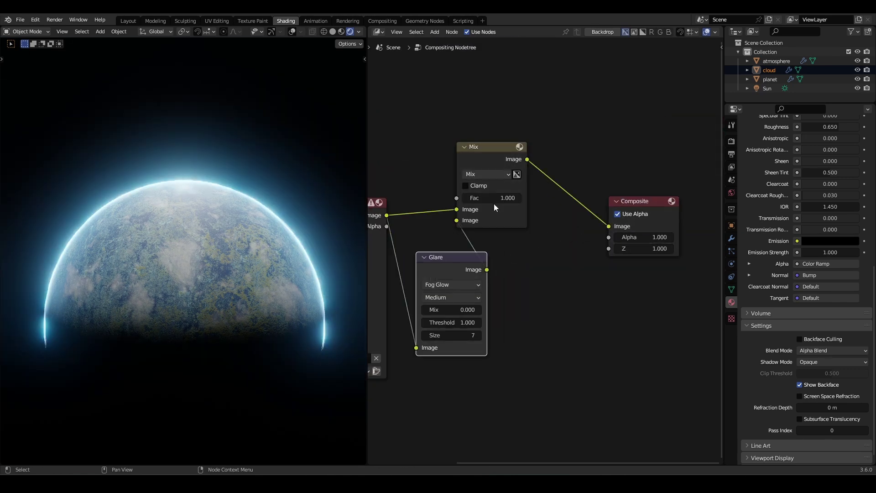
left_click_drag(488, 148, 540, 203)
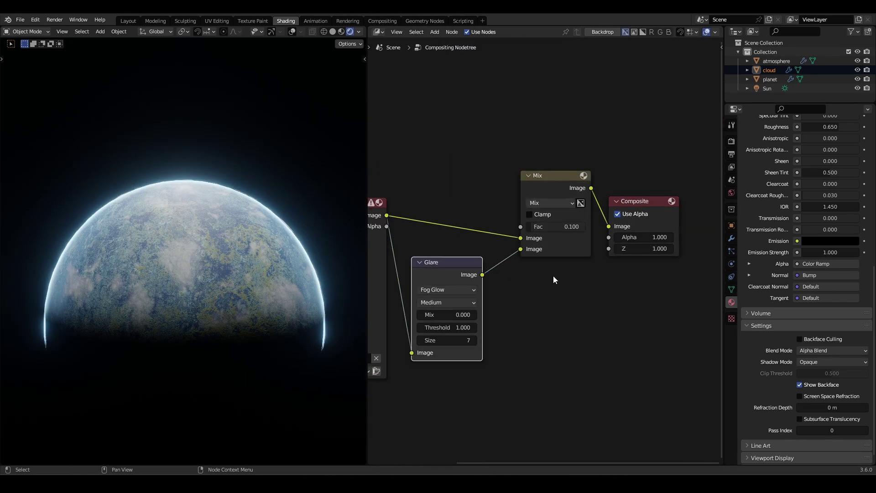